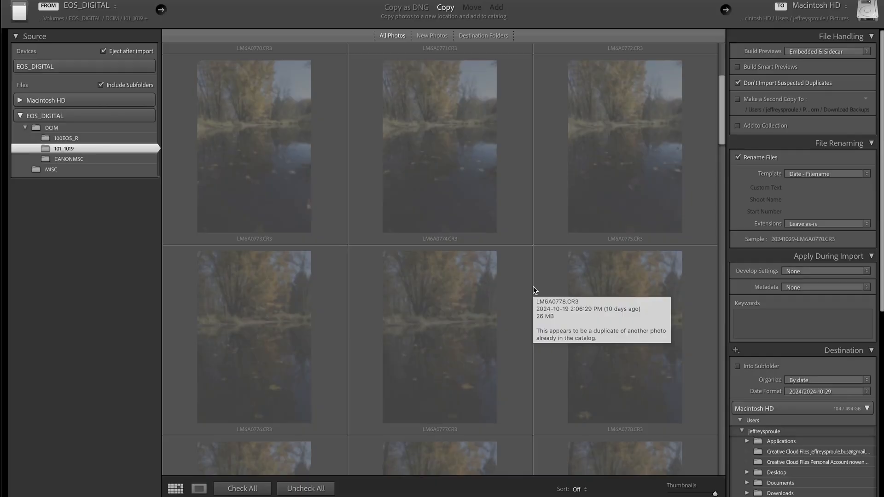
Uncheck all videos in the import selection and close the import window without importing.
{"action": "key", "text": "alt"}
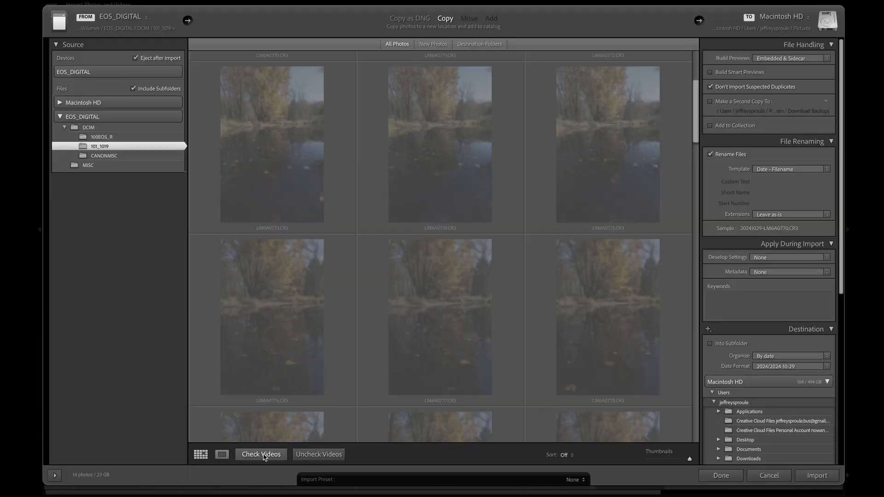
{"action": "left_click", "coordinate": [304, 456], "text": "alt"}
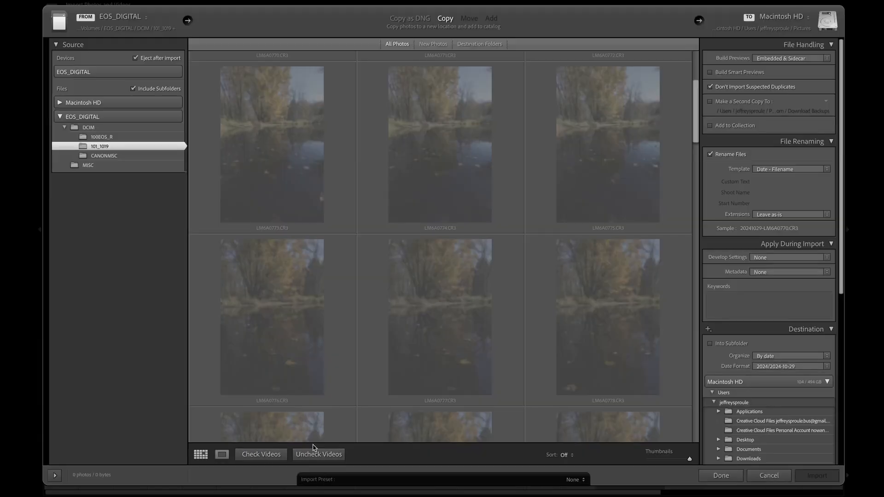
{"action": "mouse_move", "coordinate": [435, 323]}
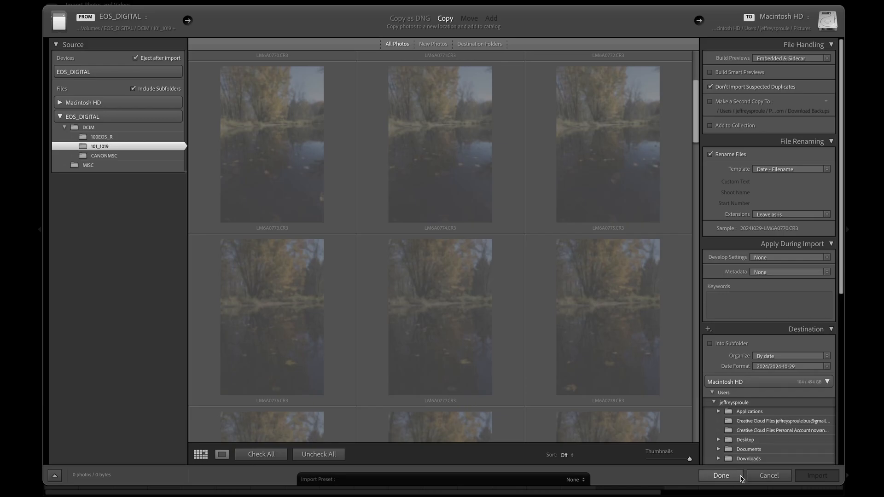
{"action": "left_click", "coordinate": [740, 478]}
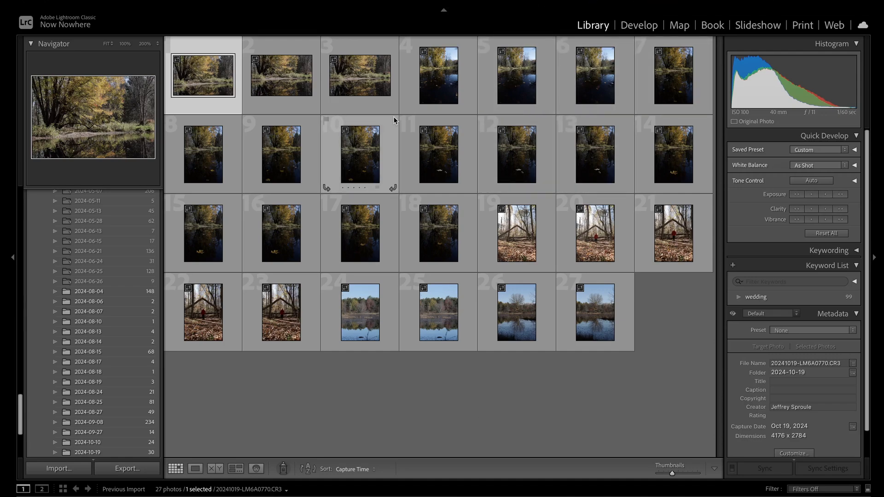
Open the third photo in the grid at full view and browse forward to 20241019-LM6A0800.CR3.
{"action": "double_click", "coordinate": [368, 86]}
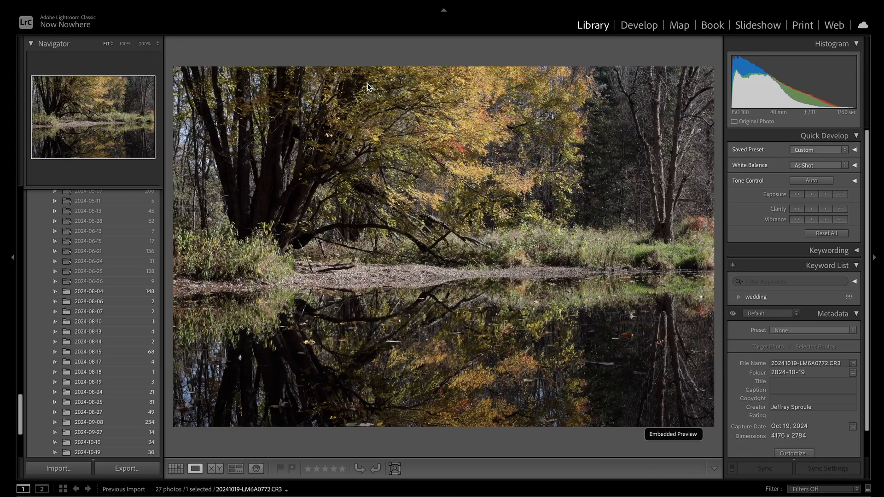
{"action": "key", "text": "Right"}
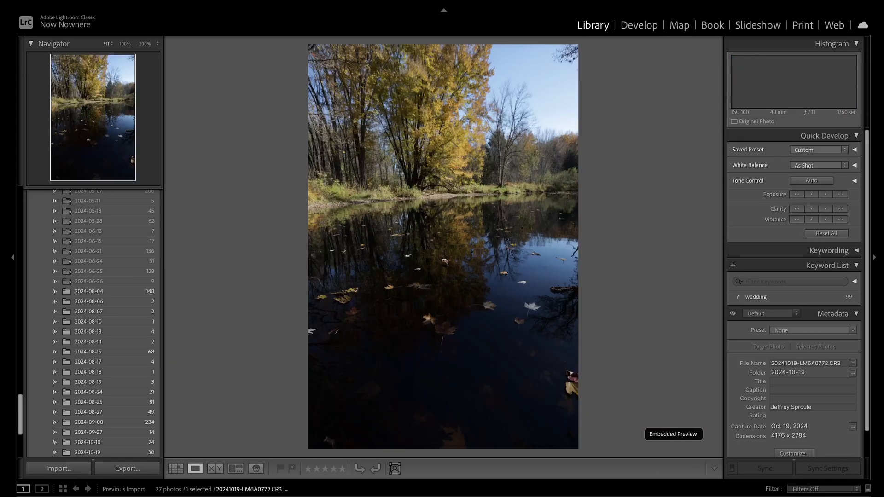
{"action": "key", "text": "Right"}
{"action": "key", "text": "Right"}
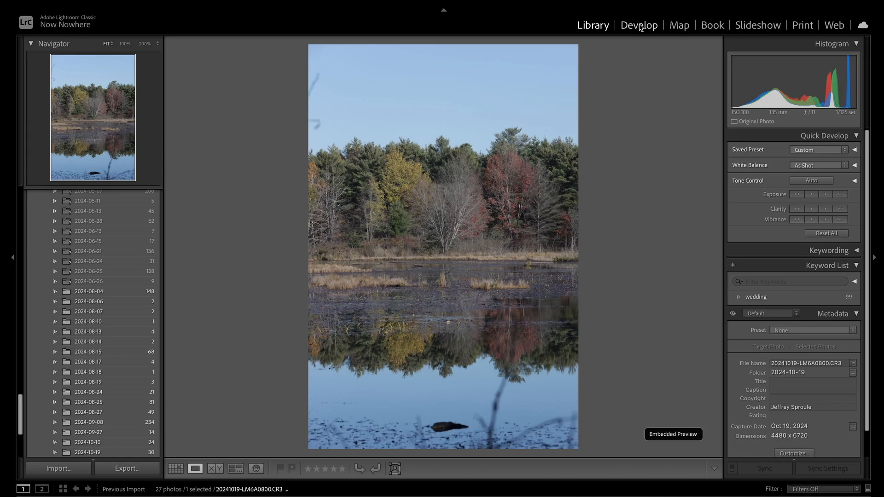
Bring the pond photo into the Develop module and straighten it automatically with the crop tool.
{"action": "left_click", "coordinate": [639, 26]}
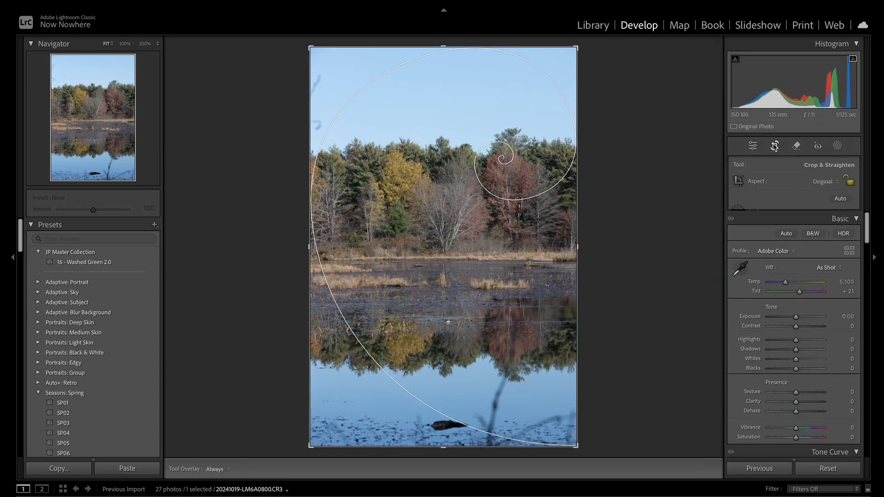
{"action": "left_click", "coordinate": [775, 145]}
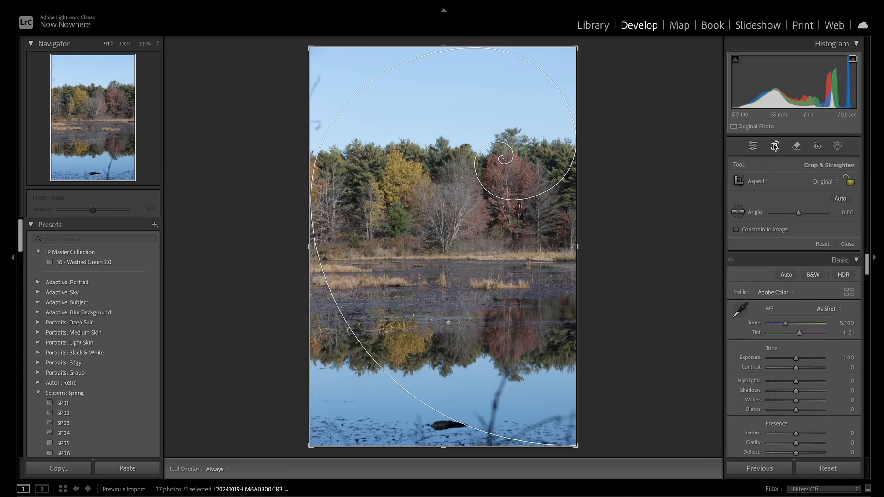
{"action": "left_click", "coordinate": [840, 199]}
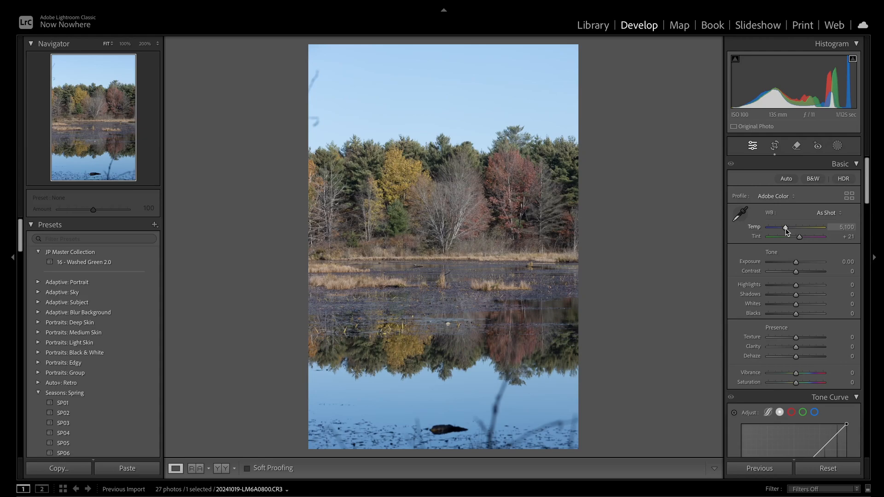
Try a cooler white balance, reset it, and set Temp to 5,946 with Tint at +21.
{"action": "mouse_move", "coordinate": [786, 229]}
{"action": "left_mouse_down"}
{"action": "mouse_move", "coordinate": [836, 233]}
{"action": "mouse_move", "coordinate": [758, 232]}
{"action": "mouse_move", "coordinate": [781, 231]}
{"action": "left_mouse_up"}
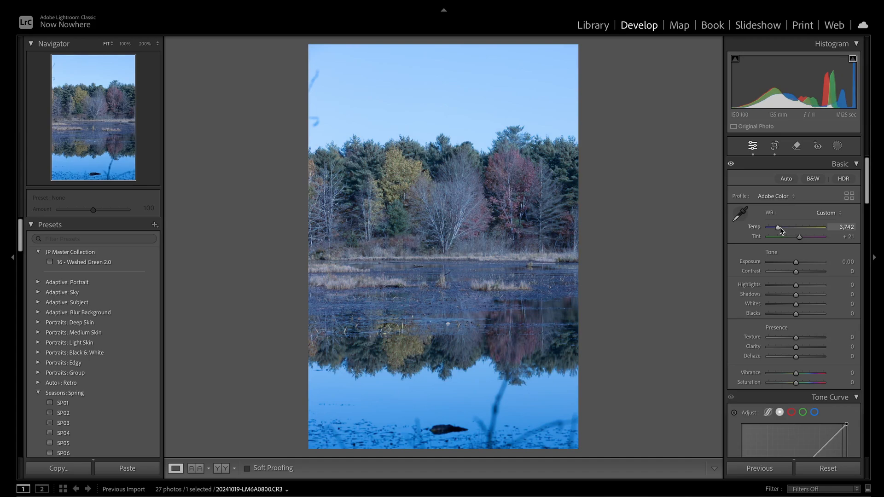
{"action": "double_click", "coordinate": [780, 230]}
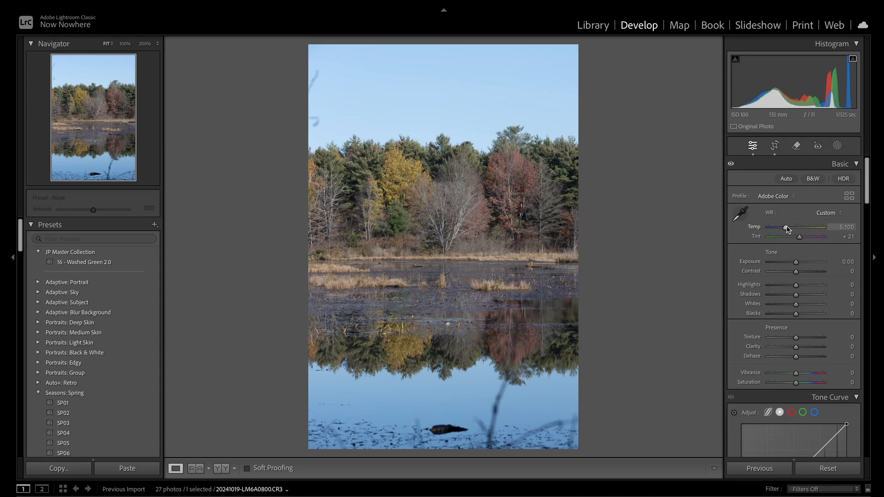
{"action": "left_click_drag", "start_coordinate": [786, 226], "coordinate": [790, 229]}
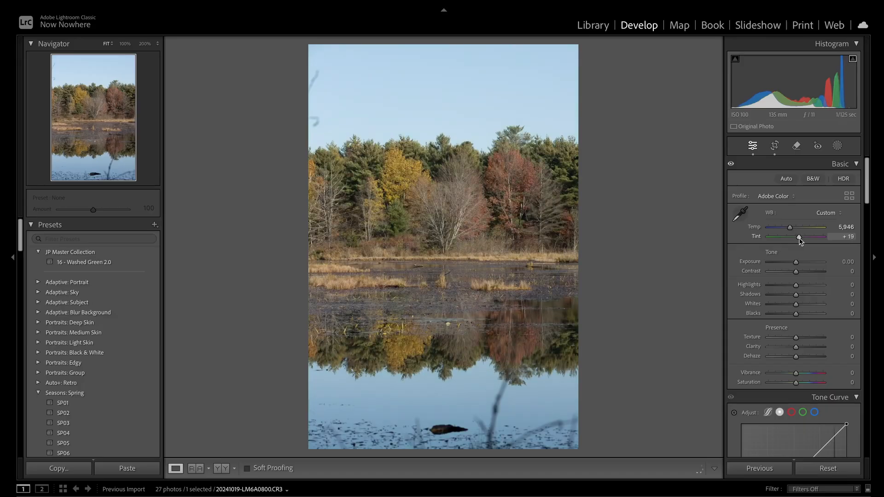
{"action": "left_click_drag", "start_coordinate": [798, 241], "coordinate": [799, 243]}
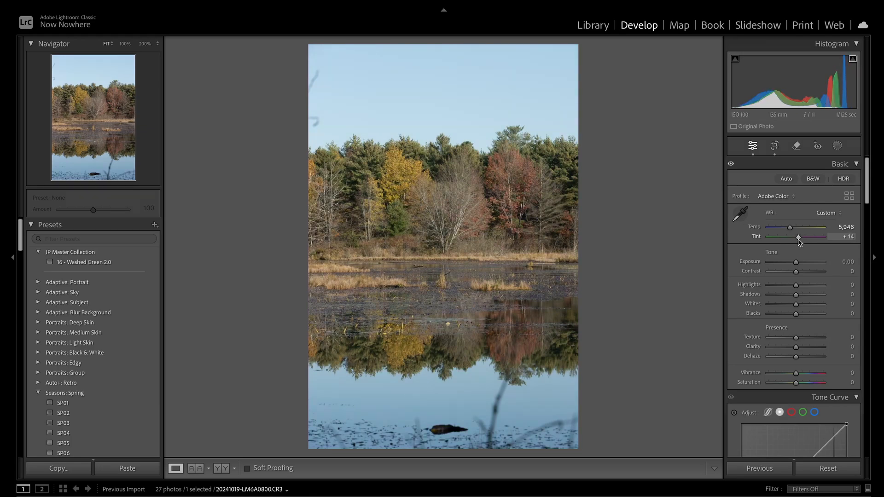
{"action": "left_click_drag", "start_coordinate": [799, 243], "coordinate": [799, 242]}
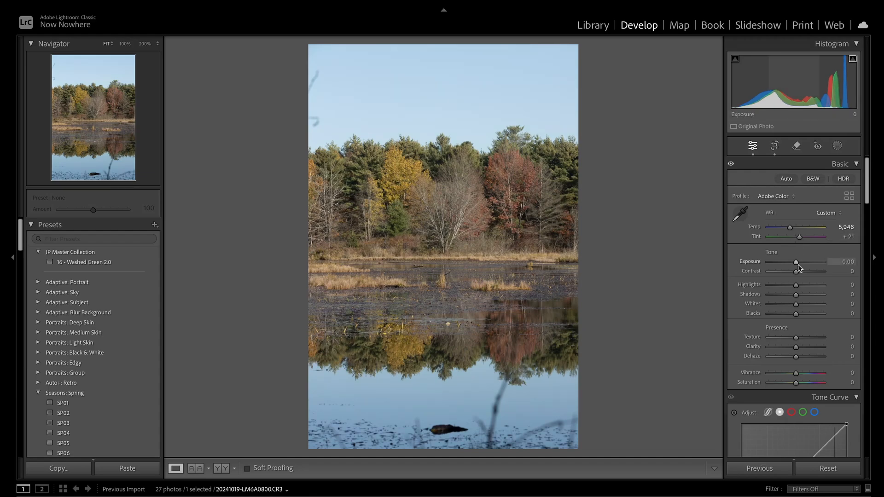
Raise Exposure to +0.25, test strong and weak Contrast, and set Contrast to +26.
{"action": "scroll", "coordinate": [797, 258], "scroll_direction": "down", "scroll_amount": 3}
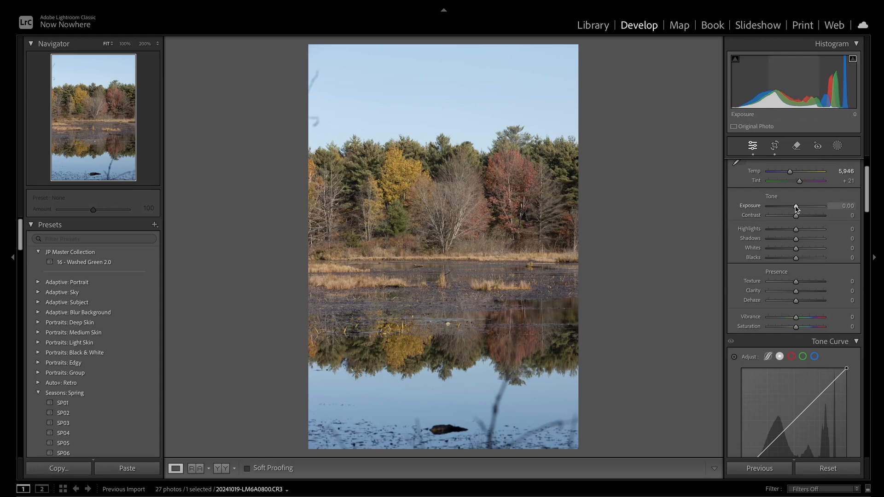
{"action": "left_click_drag", "start_coordinate": [796, 207], "coordinate": [798, 210]}
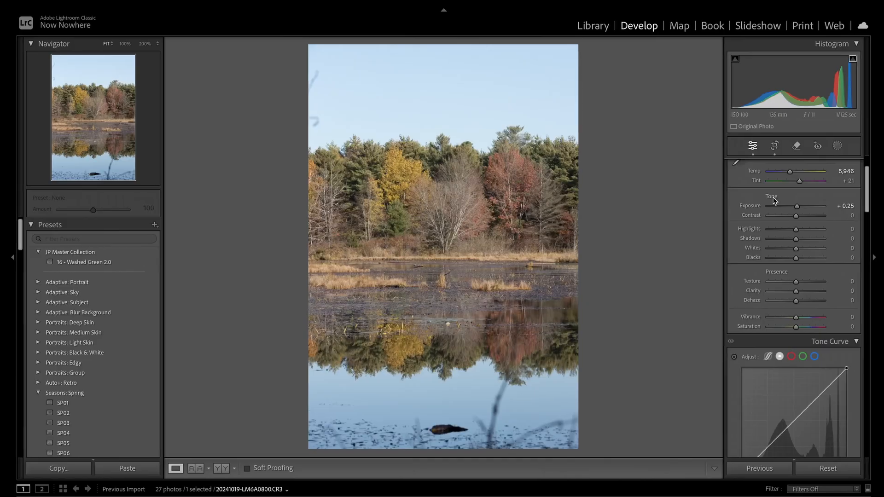
{"action": "left_click_drag", "start_coordinate": [797, 216], "coordinate": [814, 220]}
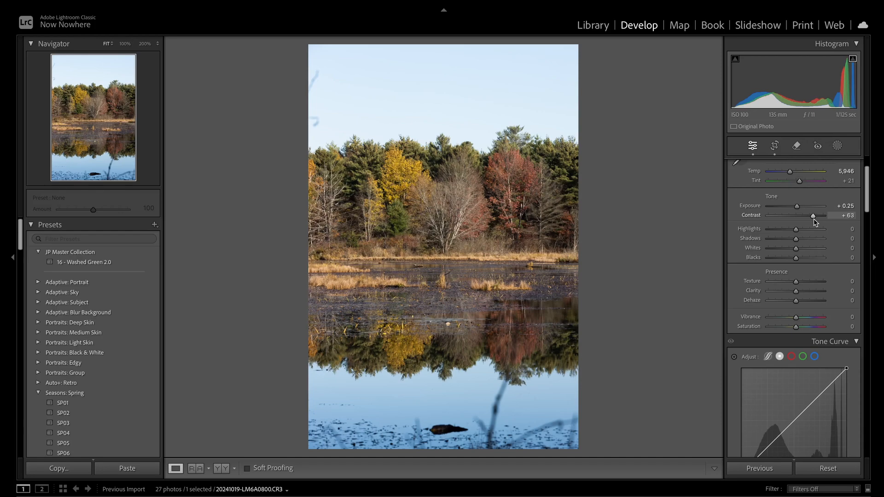
{"action": "left_click_drag", "start_coordinate": [814, 219], "coordinate": [780, 220]}
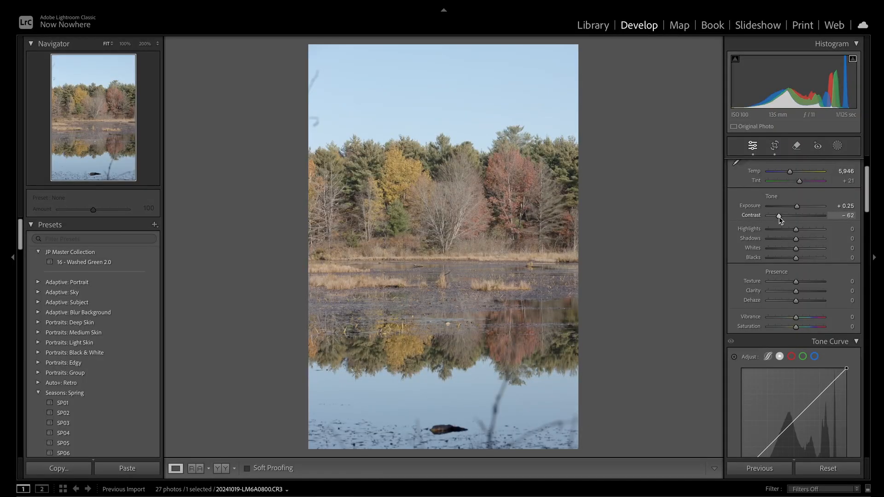
{"action": "left_click_drag", "start_coordinate": [780, 220], "coordinate": [802, 221]}
Try Highlights at -100, reset the adjustment, and set Highlights to +1.
{"action": "scroll", "coordinate": [802, 222], "scroll_direction": "down", "scroll_amount": 1}
{"action": "scroll", "coordinate": [803, 221], "scroll_direction": "down", "scroll_amount": 1}
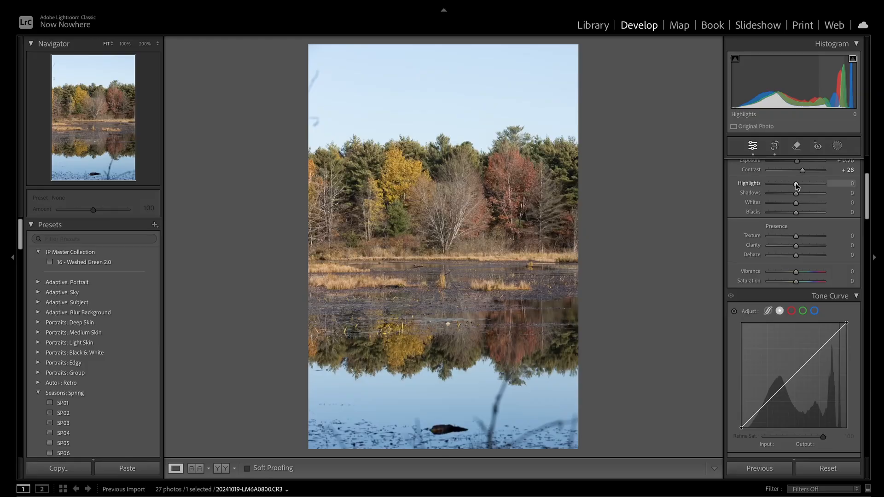
{"action": "left_click_drag", "start_coordinate": [794, 185], "coordinate": [760, 186]}
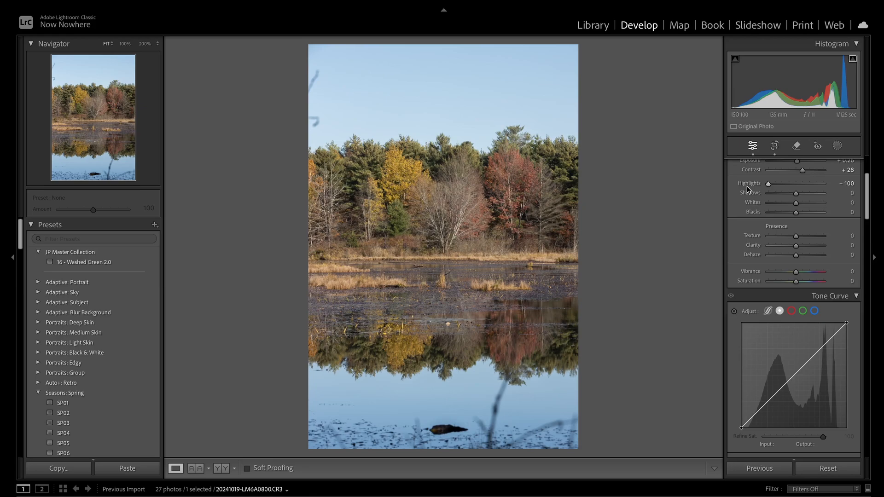
{"action": "double_click", "coordinate": [748, 185]}
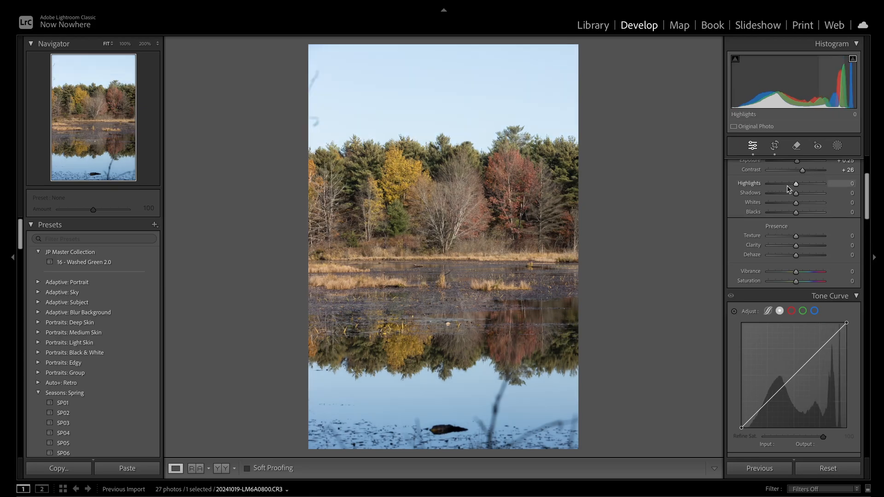
{"action": "mouse_move", "coordinate": [798, 187]}
{"action": "left_mouse_down"}
{"action": "mouse_move", "coordinate": [820, 187]}
{"action": "mouse_move", "coordinate": [733, 193]}
{"action": "mouse_move", "coordinate": [826, 198]}
{"action": "mouse_move", "coordinate": [787, 198]}
{"action": "mouse_move", "coordinate": [797, 198]}
{"action": "left_mouse_up"}
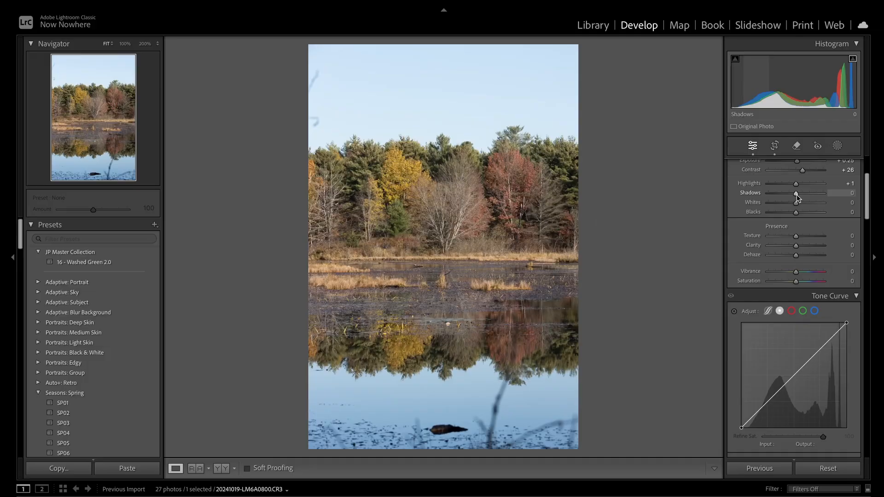
Zoom in on the trees and try Shadows at +100 and at negative values, resetting the adjustment in between.
{"action": "double_click", "coordinate": [796, 193]}
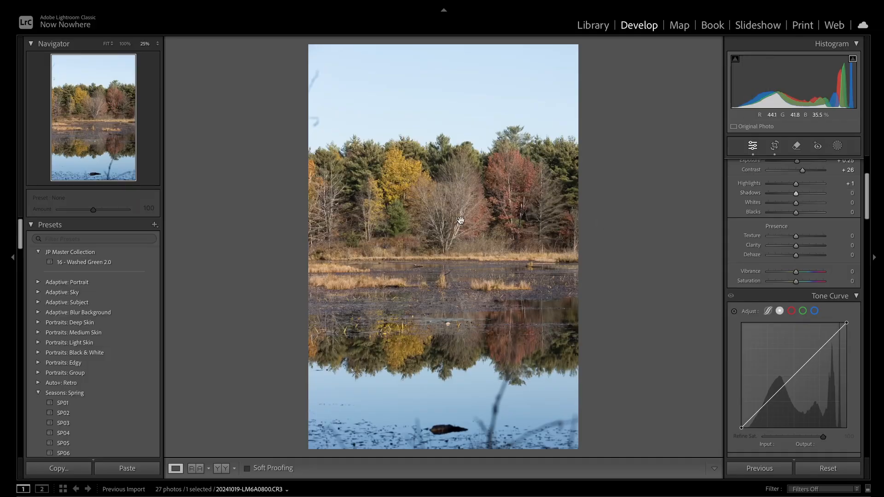
{"action": "left_click", "coordinate": [461, 221]}
{"action": "scroll", "coordinate": [461, 211], "scroll_direction": "down", "scroll_amount": 5}
{"action": "scroll", "coordinate": [461, 211], "scroll_direction": "left", "scroll_amount": 5}
{"action": "scroll", "coordinate": [460, 215], "scroll_direction": "down", "scroll_amount": 3}
{"action": "scroll", "coordinate": [460, 218], "scroll_direction": "up", "scroll_amount": 5}
{"action": "scroll", "coordinate": [459, 218], "scroll_direction": "left", "scroll_amount": 5}
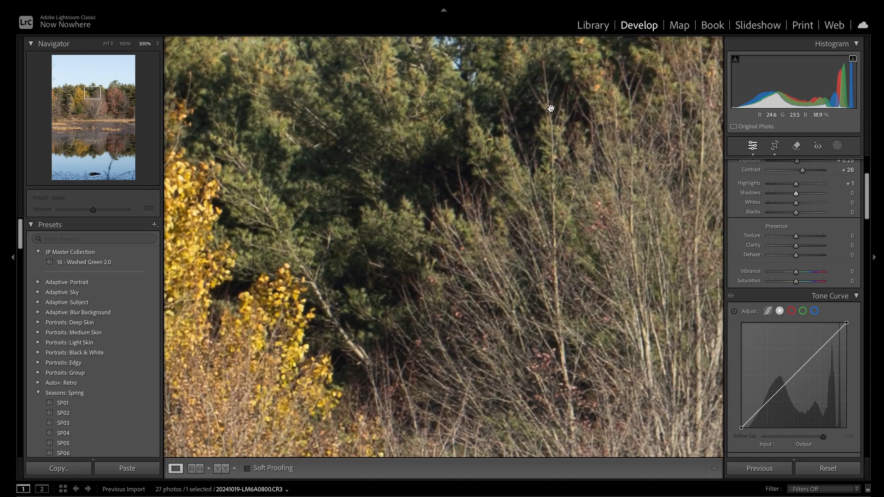
{"action": "left_click_drag", "start_coordinate": [797, 196], "coordinate": [846, 206]}
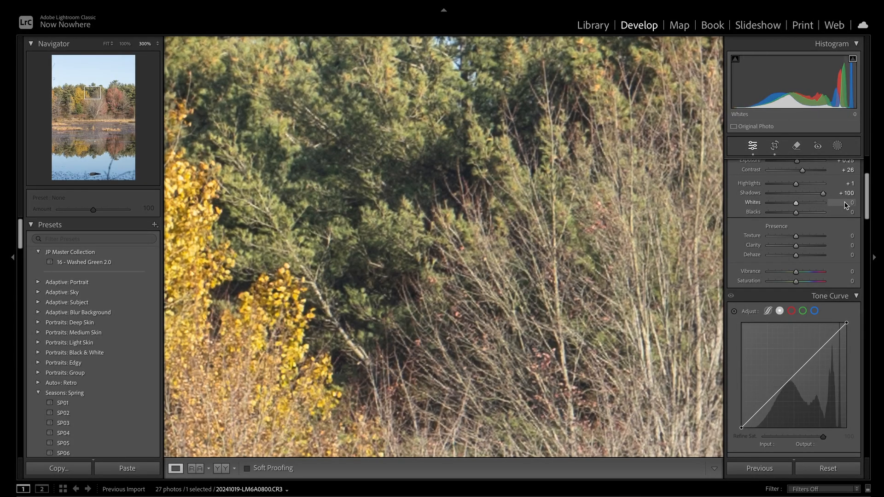
{"action": "double_click", "coordinate": [823, 193]}
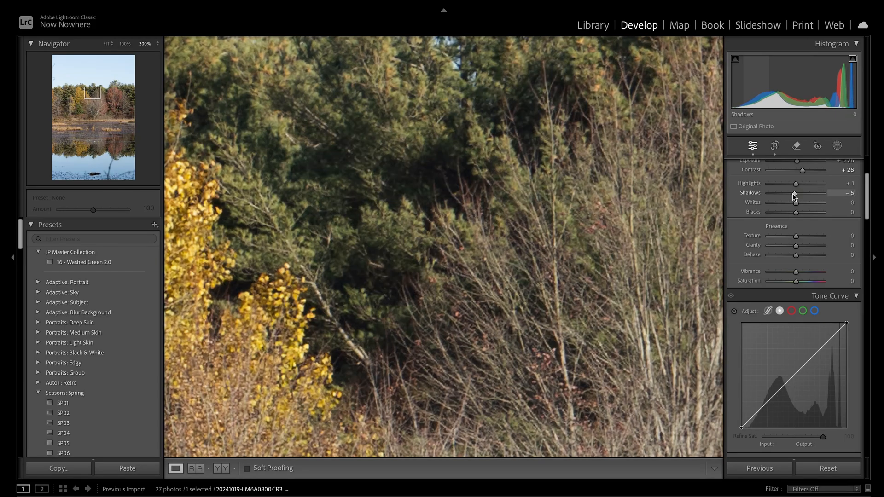
{"action": "left_click_drag", "start_coordinate": [797, 196], "coordinate": [747, 195]}
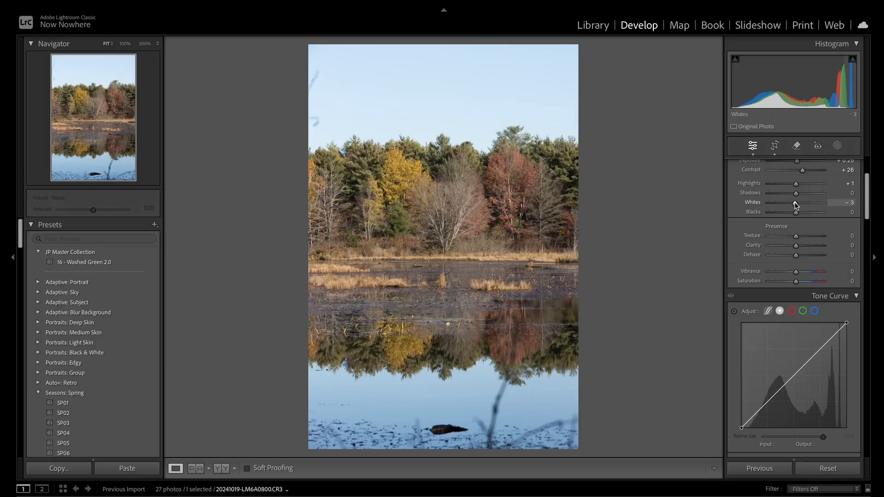
Try Whites at +100 and -100, reset the adjustment, and set Whites to +28.
{"action": "left_click_drag", "start_coordinate": [796, 204], "coordinate": [830, 210]}
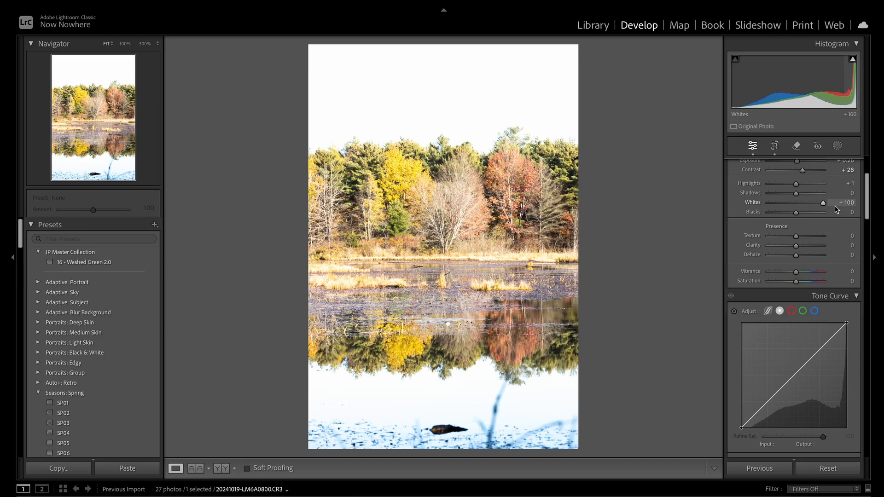
{"action": "left_click_drag", "start_coordinate": [824, 206], "coordinate": [737, 205]}
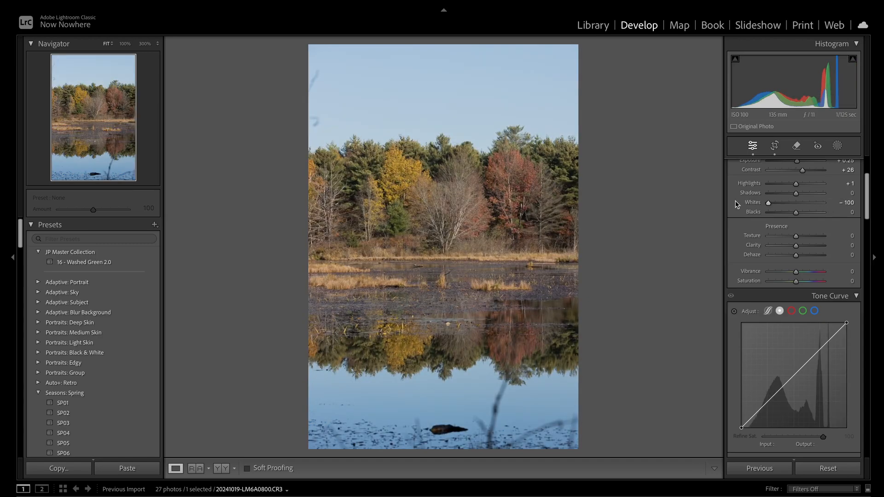
{"action": "double_click", "coordinate": [759, 204]}
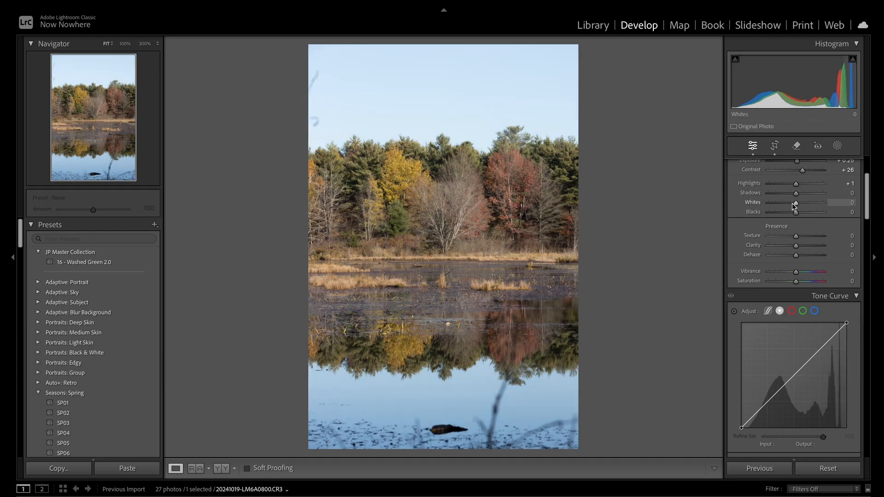
{"action": "left_click_drag", "start_coordinate": [797, 203], "coordinate": [804, 203]}
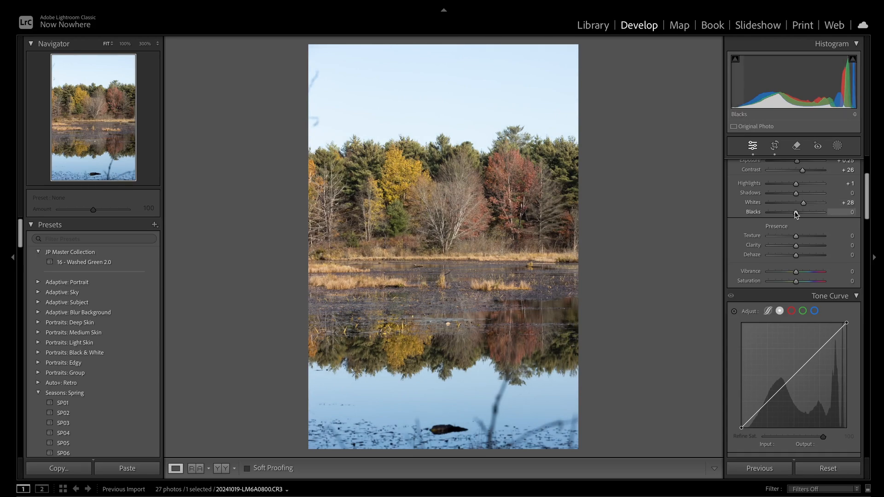
Lower Blacks to -49, turn on the shadow clipping overlay, and reduce Blacks further to -100.
{"action": "left_click_drag", "start_coordinate": [796, 212], "coordinate": [782, 213]}
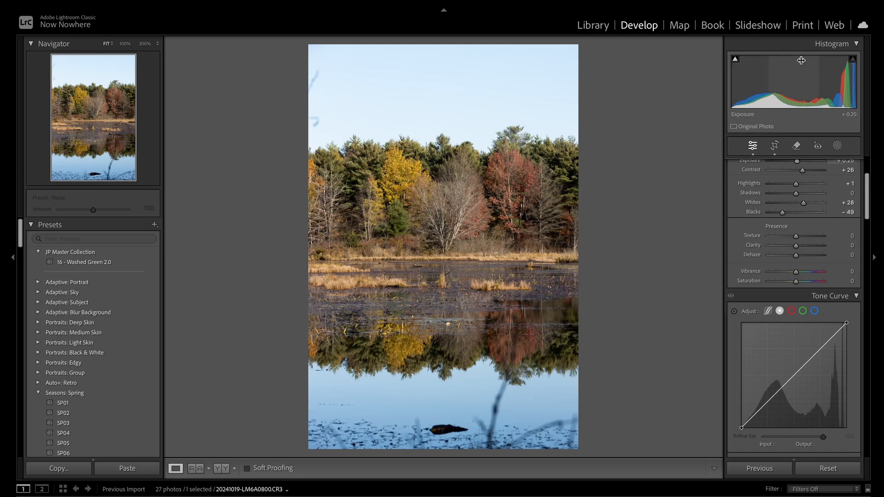
{"action": "left_click", "coordinate": [736, 59]}
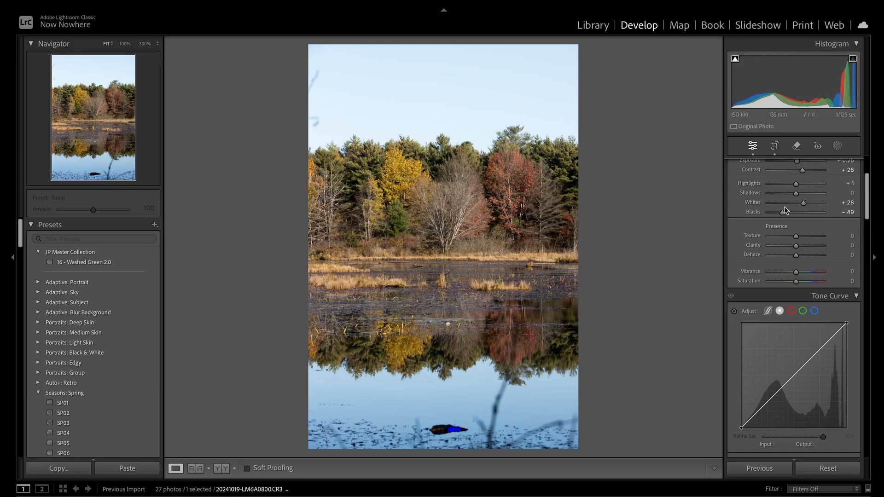
{"action": "left_click_drag", "start_coordinate": [782, 214], "coordinate": [756, 220]}
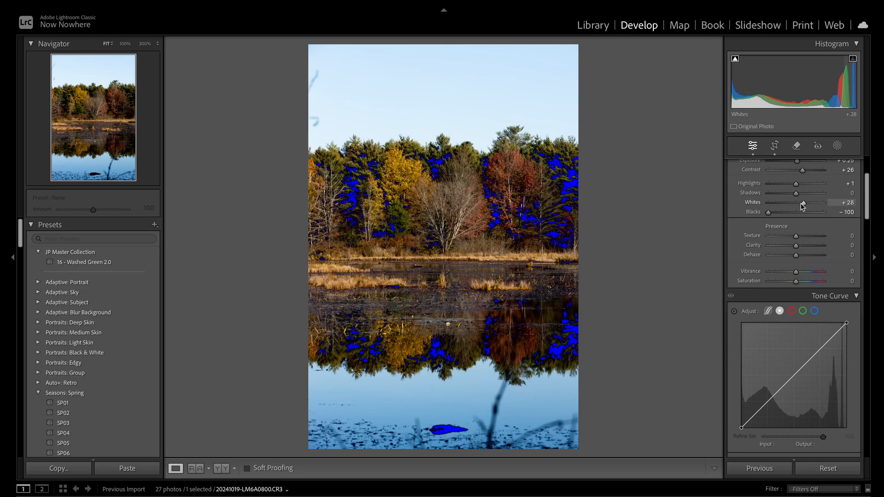
Try a higher Whites value, then try Texture at -100 and +100 and reset it.
{"action": "left_click_drag", "start_coordinate": [803, 203], "coordinate": [832, 210]}
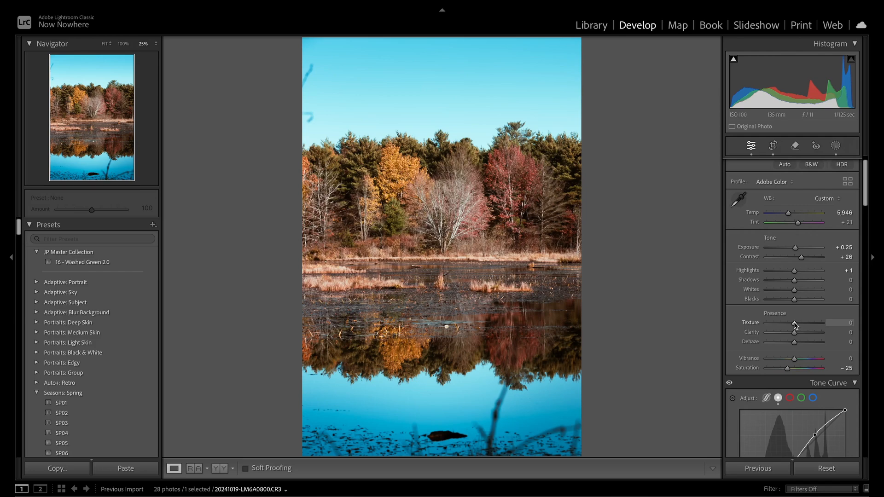
{"action": "left_click_drag", "start_coordinate": [794, 325], "coordinate": [744, 323]}
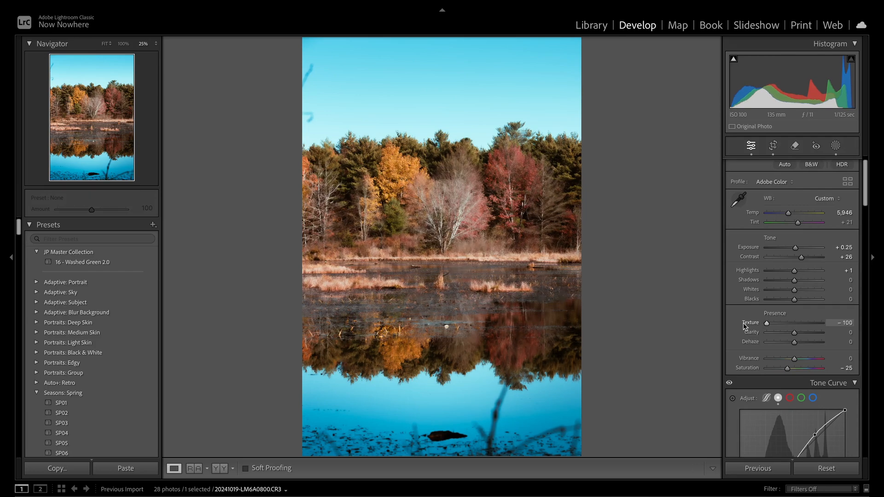
{"action": "left_click_drag", "start_coordinate": [766, 323], "coordinate": [836, 329]}
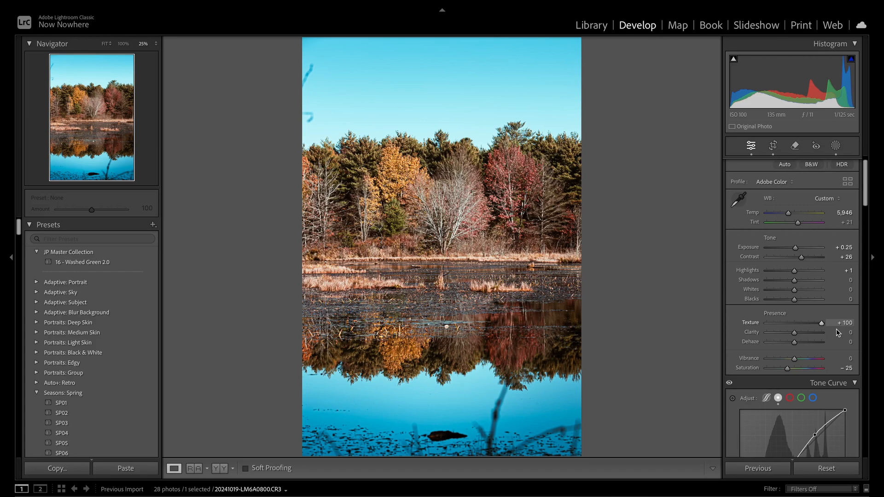
{"action": "left_click_drag", "start_coordinate": [822, 323], "coordinate": [798, 335]}
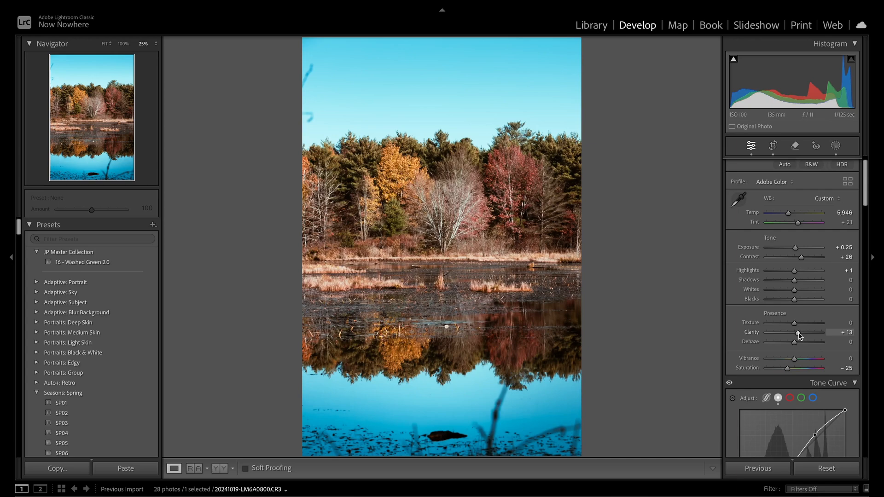
Try Clarity at +100, -100 and +18, reset the adjustment, and try small Dehaze changes.
{"action": "left_click_drag", "start_coordinate": [798, 333], "coordinate": [835, 341]}
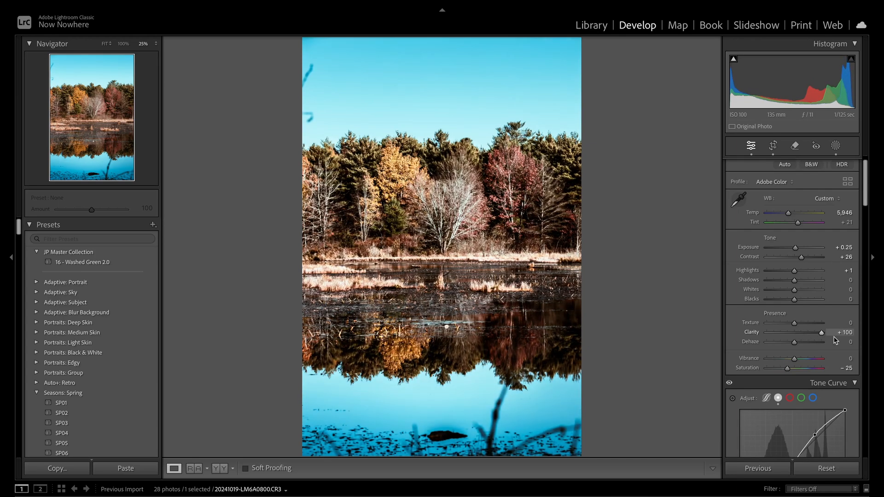
{"action": "left_click_drag", "start_coordinate": [823, 339], "coordinate": [751, 336]}
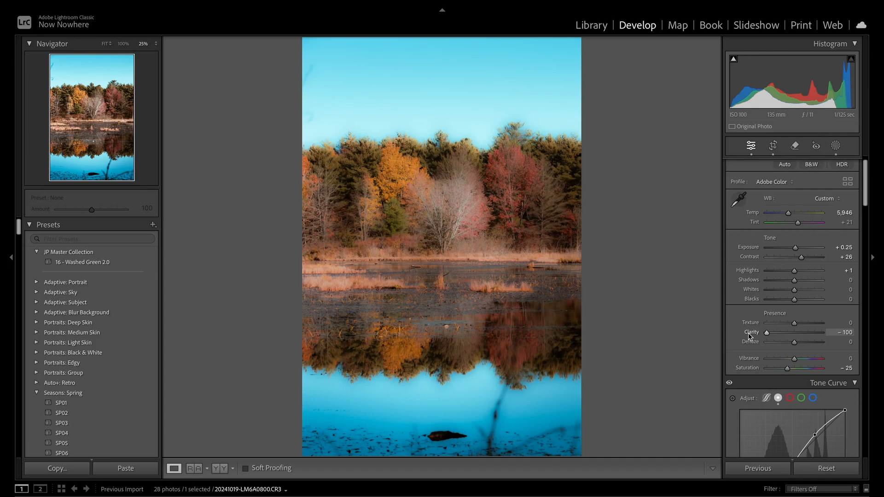
{"action": "left_click_drag", "start_coordinate": [749, 333], "coordinate": [798, 332]}
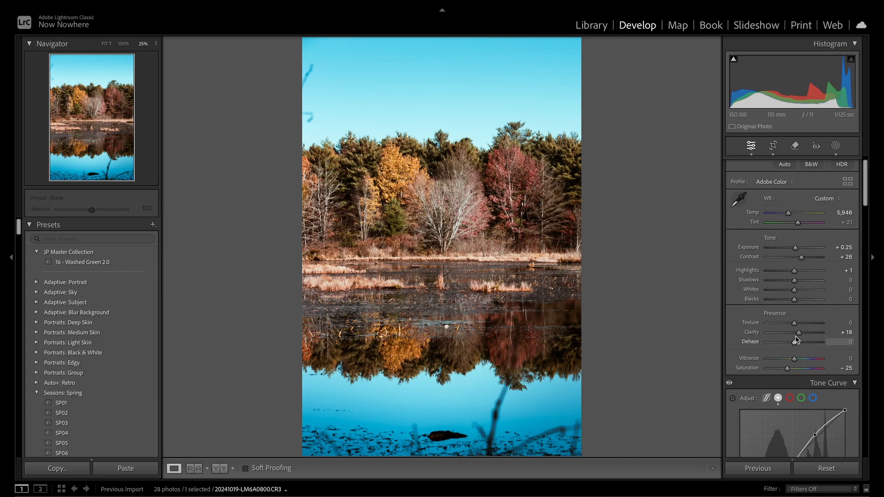
{"action": "double_click", "coordinate": [799, 333]}
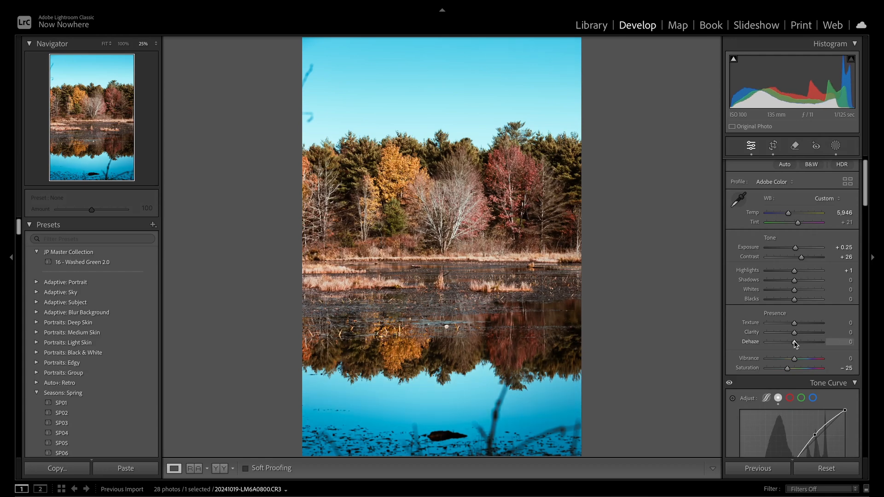
{"action": "mouse_move", "coordinate": [794, 342]}
{"action": "left_mouse_down"}
{"action": "mouse_move", "coordinate": [784, 342]}
{"action": "mouse_move", "coordinate": [806, 343]}
{"action": "mouse_move", "coordinate": [794, 343]}
{"action": "left_mouse_up"}
{"action": "left_click_drag", "start_coordinate": [794, 345], "coordinate": [798, 344]}
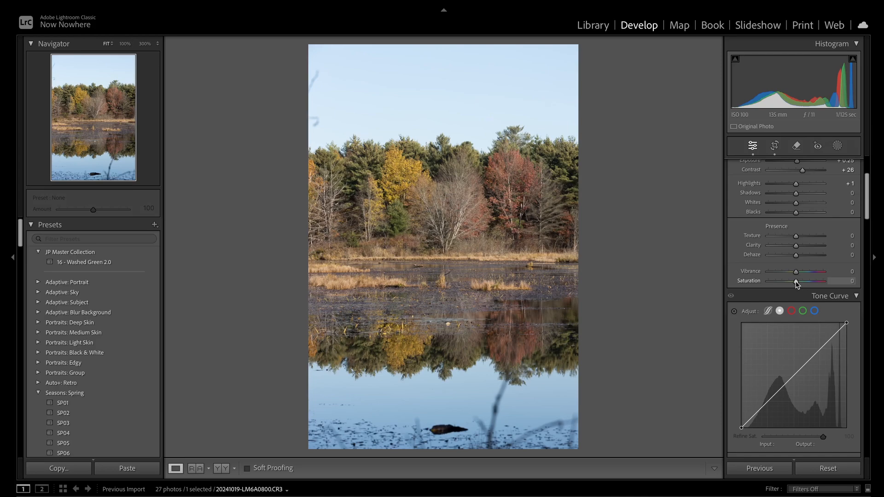
Try Saturation at +100 and -100, reset the adjustment, and try raising it again.
{"action": "left_click_drag", "start_coordinate": [797, 285], "coordinate": [835, 290]}
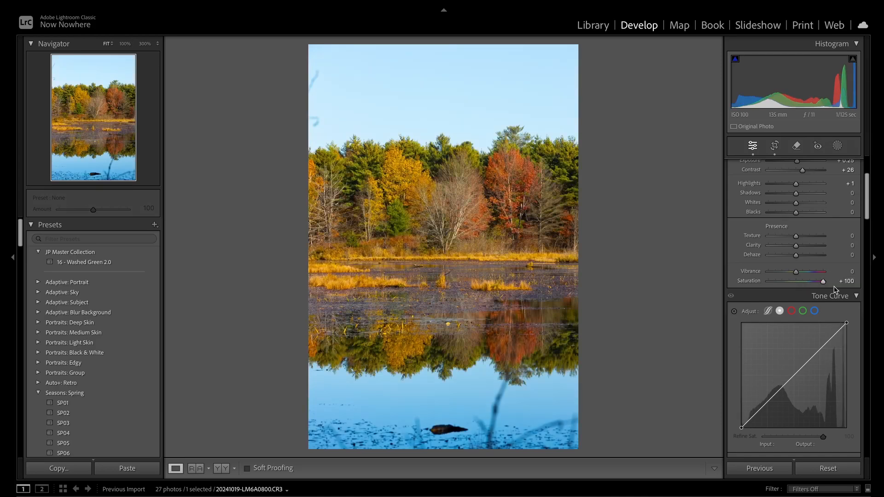
{"action": "left_click_drag", "start_coordinate": [825, 286], "coordinate": [719, 286]}
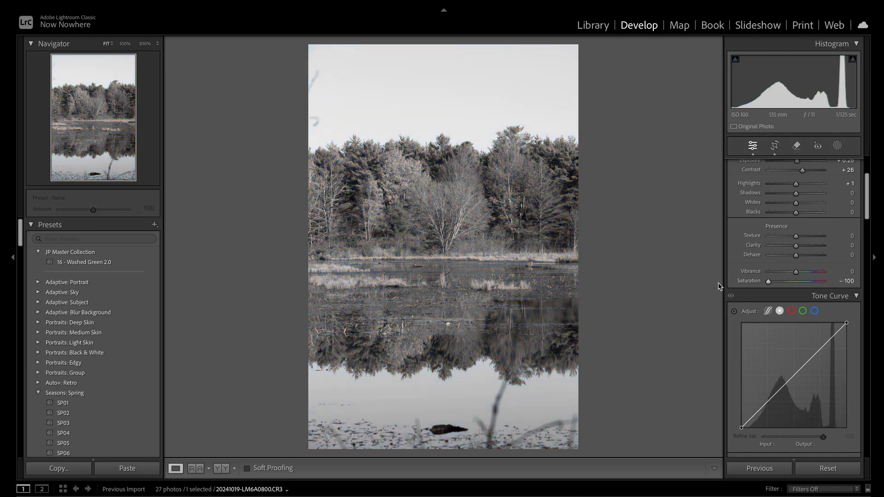
{"action": "double_click", "coordinate": [768, 282]}
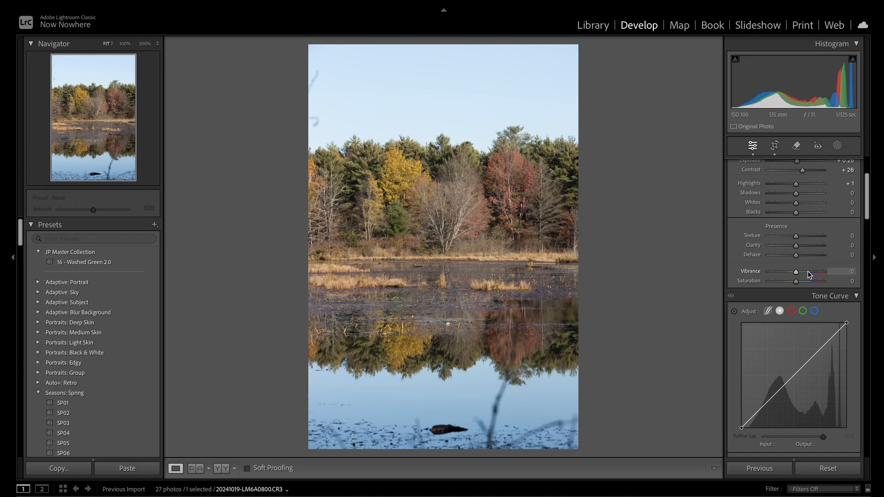
{"action": "left_click_drag", "start_coordinate": [809, 282], "coordinate": [846, 289]}
Try Vibrance at +100 and -100, inspect the yellow tree up close, and reset Vibrance.
{"action": "left_click_drag", "start_coordinate": [796, 272], "coordinate": [842, 272]}
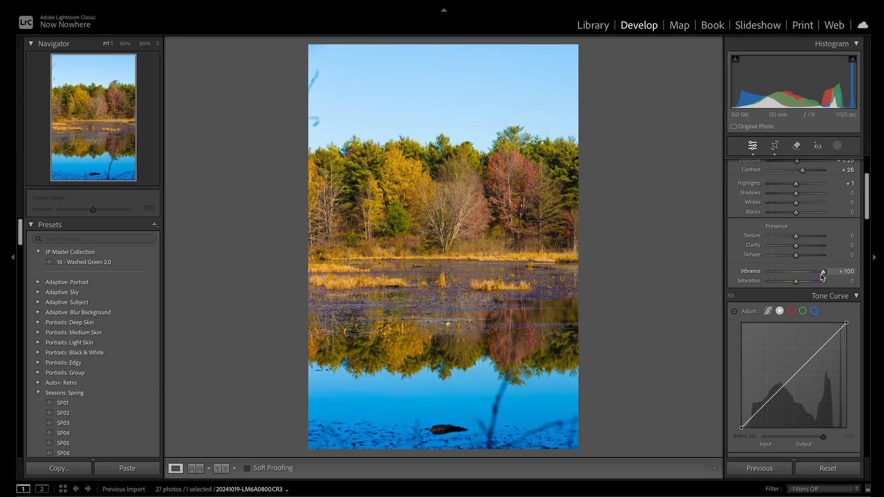
{"action": "left_click_drag", "start_coordinate": [823, 275], "coordinate": [750, 275]}
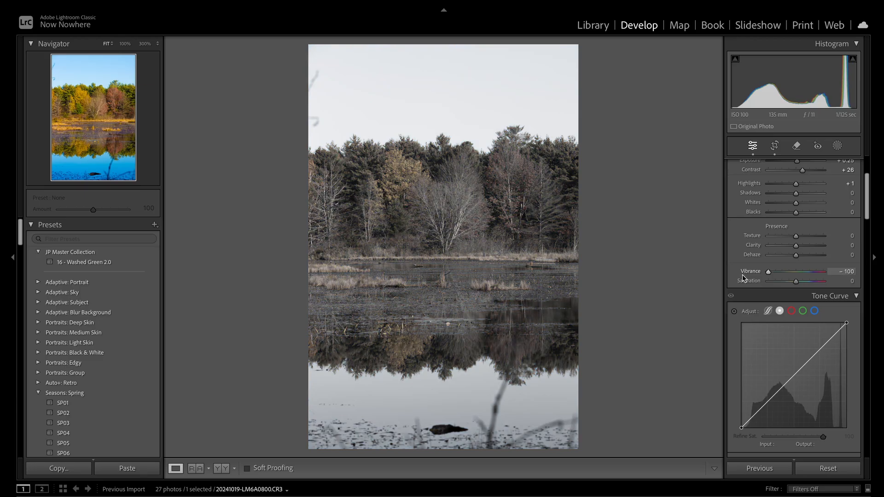
{"action": "left_click", "coordinate": [379, 281]}
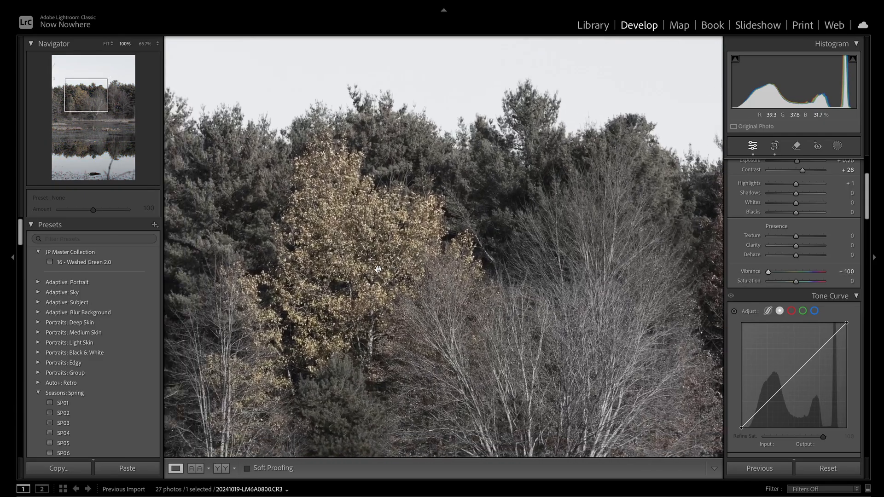
{"action": "left_click", "coordinate": [377, 269]}
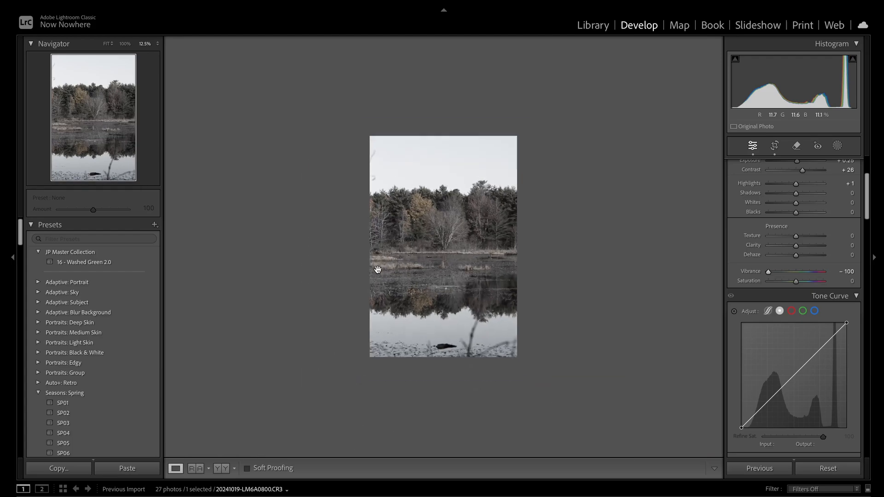
{"action": "double_click", "coordinate": [769, 272]}
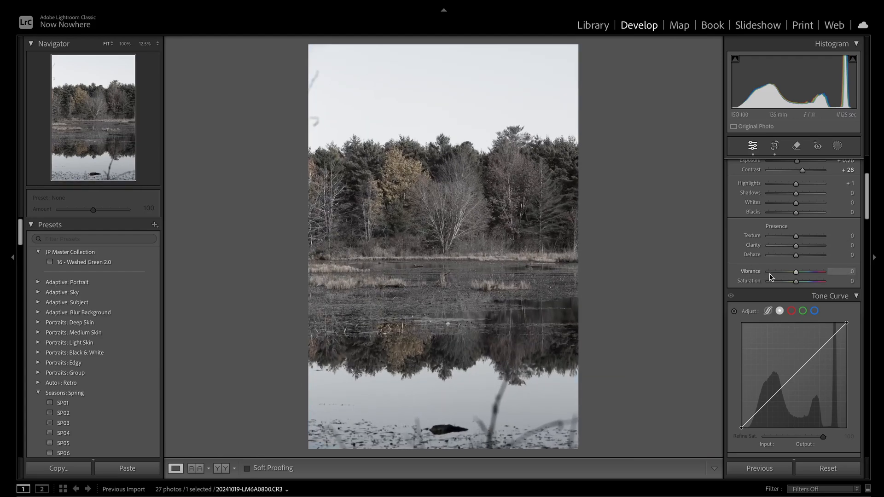
Compare Saturation at -100 with Vibrance at -100, resetting each adjustment after trying it.
{"action": "left_click_drag", "start_coordinate": [770, 281], "coordinate": [730, 288]}
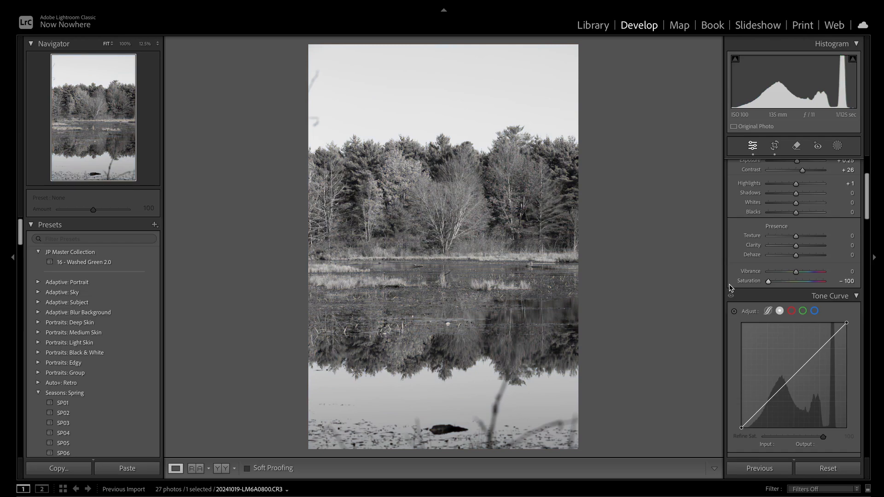
{"action": "double_click", "coordinate": [768, 281]}
{"action": "left_click_drag", "start_coordinate": [793, 272], "coordinate": [765, 273]}
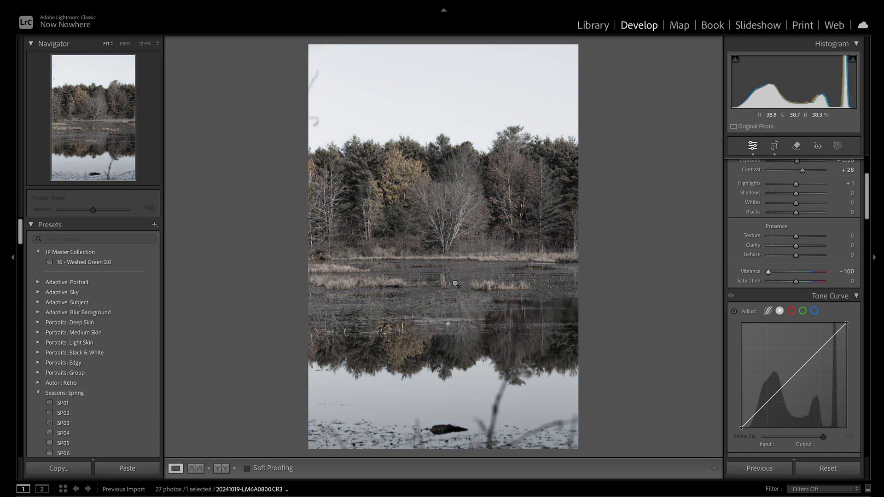
{"action": "double_click", "coordinate": [768, 272]}
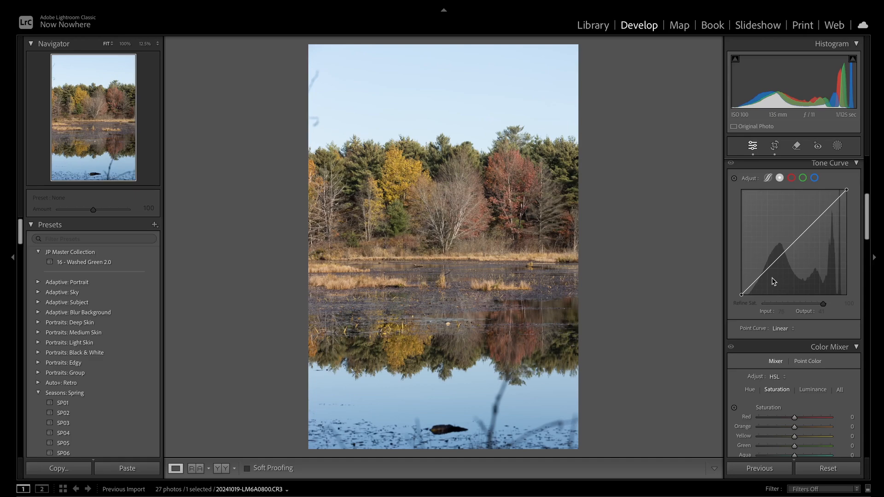
Shape the point curve into an S-curve with a darker point at 83/64 and a brighter point at 182/194.
{"action": "mouse_move", "coordinate": [742, 296]}
{"action": "left_mouse_down"}
{"action": "mouse_move", "coordinate": [754, 297]}
{"action": "mouse_move", "coordinate": [741, 296]}
{"action": "left_mouse_up"}
{"action": "mouse_move", "coordinate": [846, 190]}
{"action": "left_mouse_down"}
{"action": "mouse_move", "coordinate": [832, 190]}
{"action": "mouse_move", "coordinate": [847, 191]}
{"action": "left_mouse_up"}
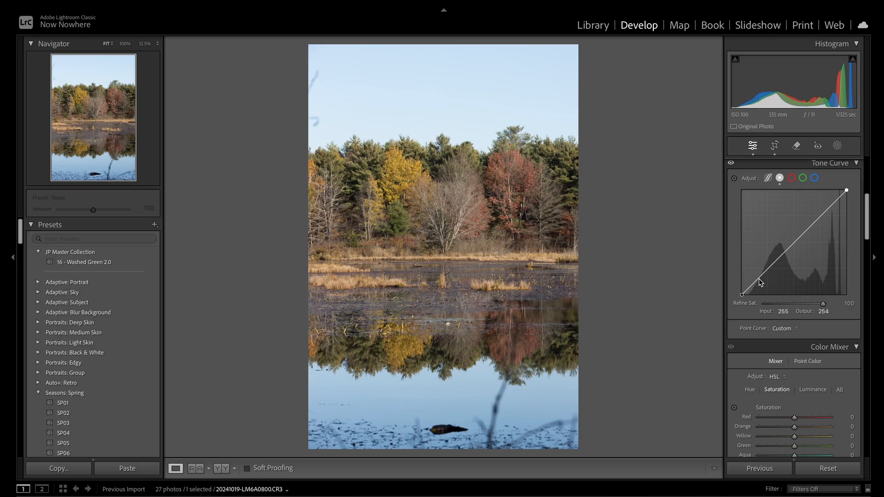
{"action": "left_click", "coordinate": [774, 264]}
{"action": "left_click", "coordinate": [822, 215]}
{"action": "left_click_drag", "start_coordinate": [775, 266], "coordinate": [777, 272]}
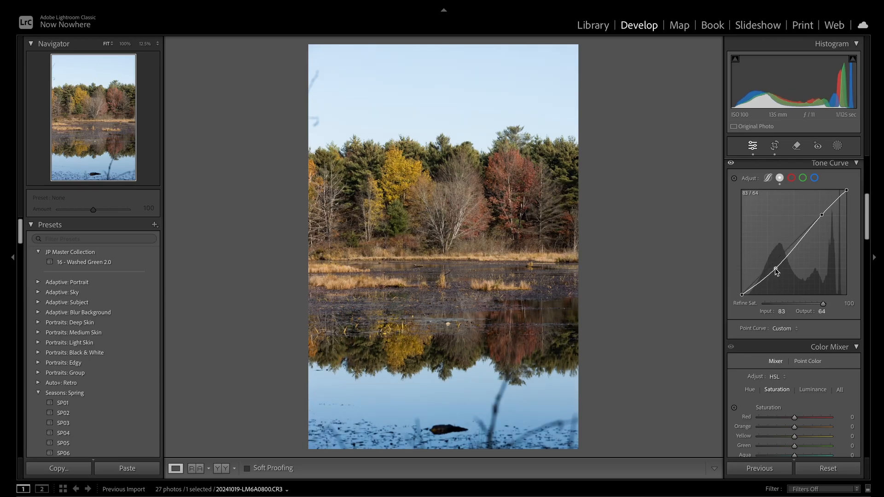
{"action": "left_click_drag", "start_coordinate": [822, 215], "coordinate": [817, 215]}
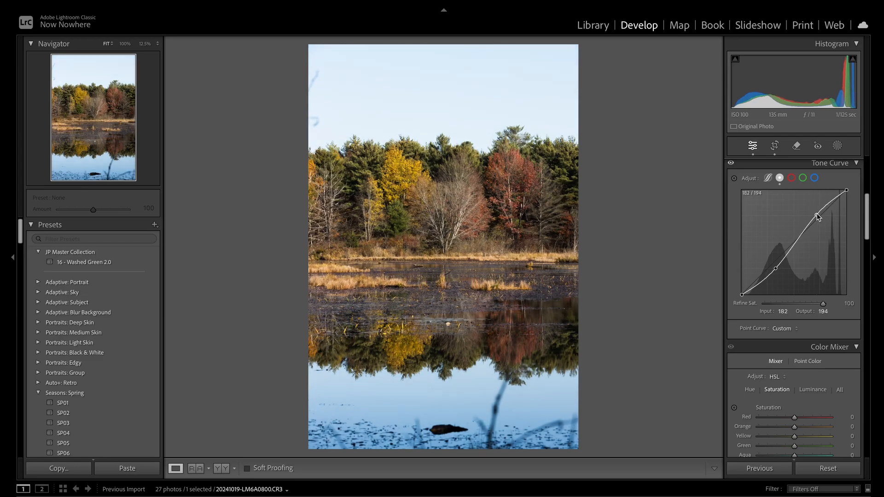
Look through the red, green and blue channel curves, test the red curve's endpoints, and return to the point curve.
{"action": "left_click", "coordinate": [791, 178]}
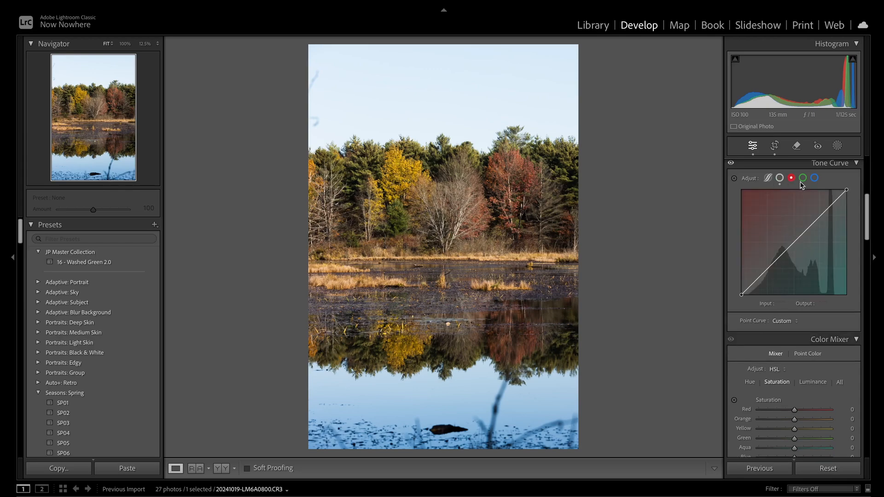
{"action": "left_click", "coordinate": [803, 179]}
{"action": "left_click", "coordinate": [814, 179]}
{"action": "left_click", "coordinate": [790, 179]}
{"action": "mouse_move", "coordinate": [742, 295]}
{"action": "left_mouse_down"}
{"action": "mouse_move", "coordinate": [758, 296]}
{"action": "mouse_move", "coordinate": [742, 295]}
{"action": "left_mouse_up"}
{"action": "mouse_move", "coordinate": [847, 188]}
{"action": "left_mouse_down"}
{"action": "mouse_move", "coordinate": [847, 216]}
{"action": "mouse_move", "coordinate": [848, 192]}
{"action": "left_mouse_up"}
{"action": "left_click", "coordinate": [780, 178]}
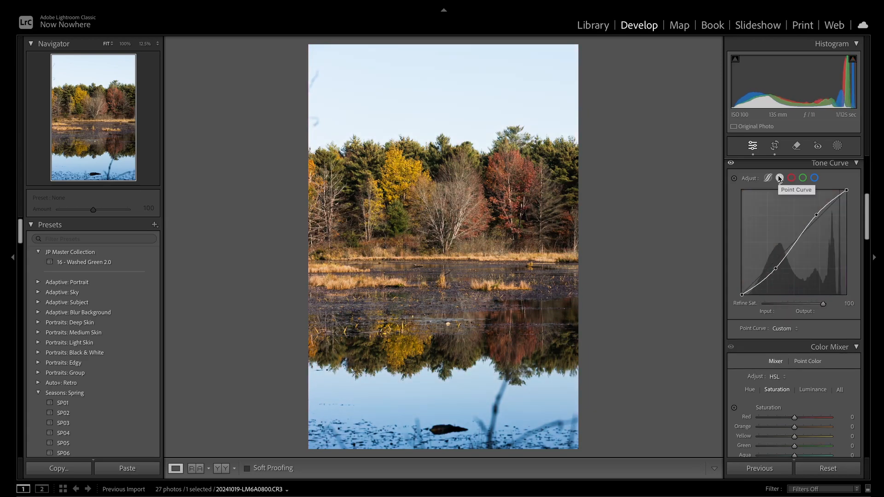
Look through the Hue, Saturation, Luminance and All views of the HSL Color Mixer.
{"action": "scroll", "coordinate": [772, 274], "scroll_direction": "down", "scroll_amount": 5}
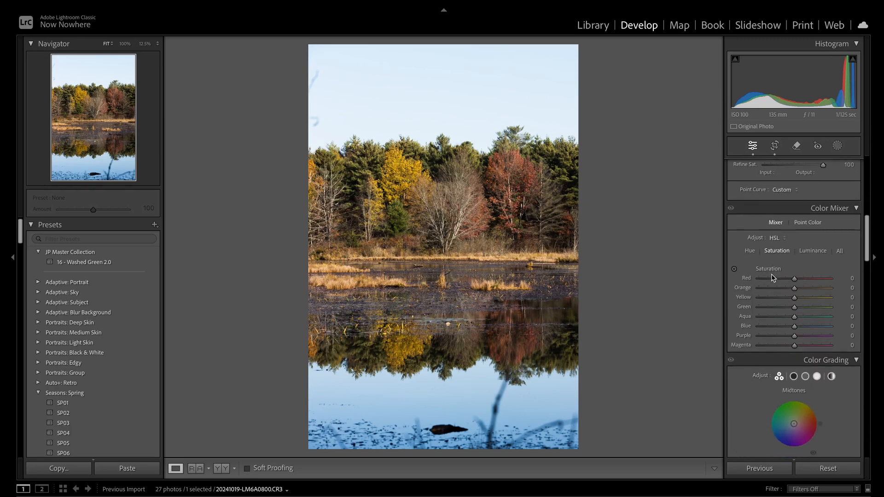
{"action": "left_click", "coordinate": [748, 249]}
{"action": "left_click", "coordinate": [777, 248]}
{"action": "left_click", "coordinate": [813, 247]}
{"action": "left_click", "coordinate": [841, 249]}
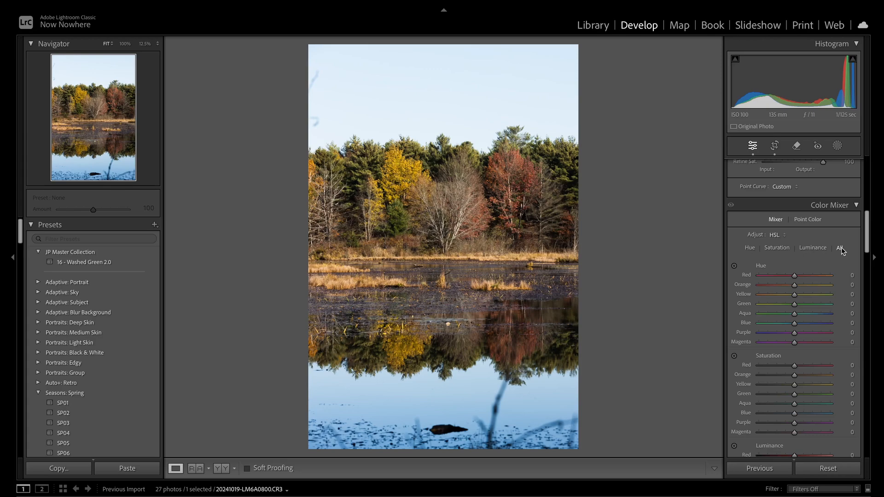
{"action": "scroll", "coordinate": [806, 294], "scroll_direction": "down", "scroll_amount": 5}
{"action": "scroll", "coordinate": [801, 287], "scroll_direction": "up", "scroll_amount": 4}
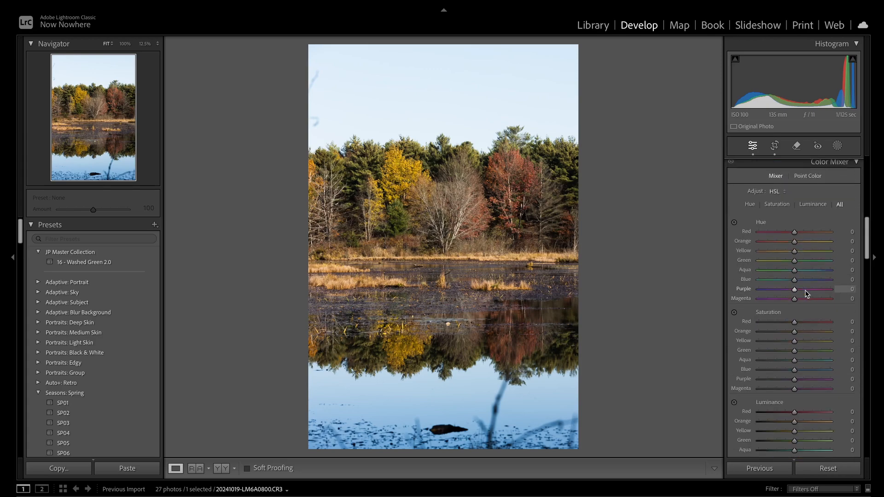
Shift the Orange hue toward red in the Color Mixer, try Orange saturation at +90, and settle on a milder saturation increase.
{"action": "left_click", "coordinate": [748, 226]}
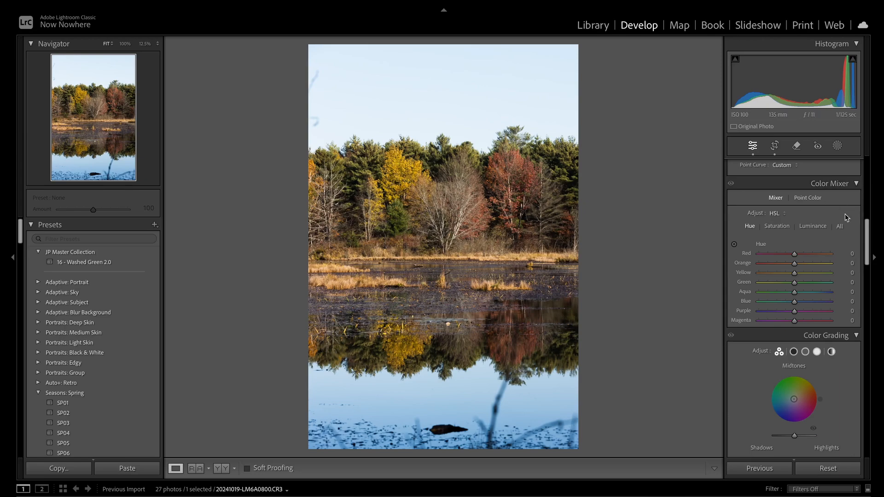
{"action": "mouse_move", "coordinate": [794, 256]}
{"action": "left_mouse_down"}
{"action": "mouse_move", "coordinate": [819, 257]}
{"action": "mouse_move", "coordinate": [795, 257]}
{"action": "left_mouse_up"}
{"action": "mouse_move", "coordinate": [796, 266]}
{"action": "left_mouse_down"}
{"action": "mouse_move", "coordinate": [775, 272]}
{"action": "mouse_move", "coordinate": [809, 275]}
{"action": "mouse_move", "coordinate": [791, 275]}
{"action": "mouse_move", "coordinate": [806, 272]}
{"action": "mouse_move", "coordinate": [804, 264]}
{"action": "mouse_move", "coordinate": [783, 268]}
{"action": "left_mouse_up"}
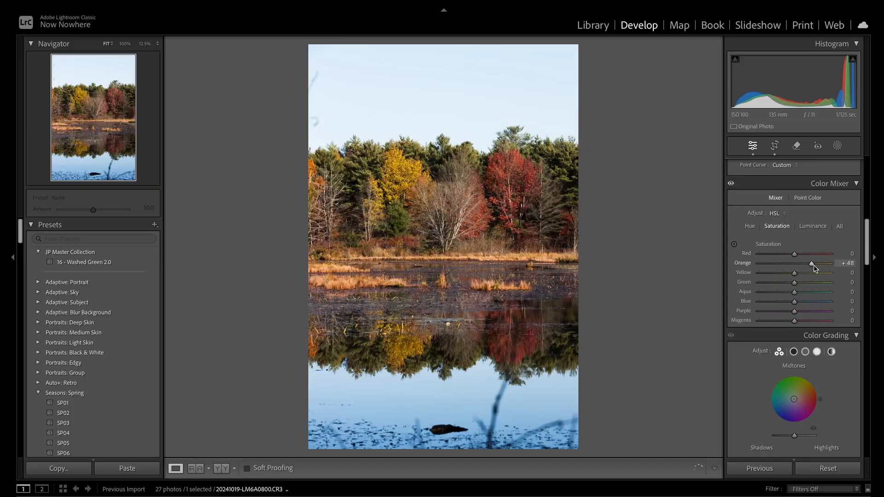
{"action": "left_click_drag", "start_coordinate": [813, 266], "coordinate": [827, 267]}
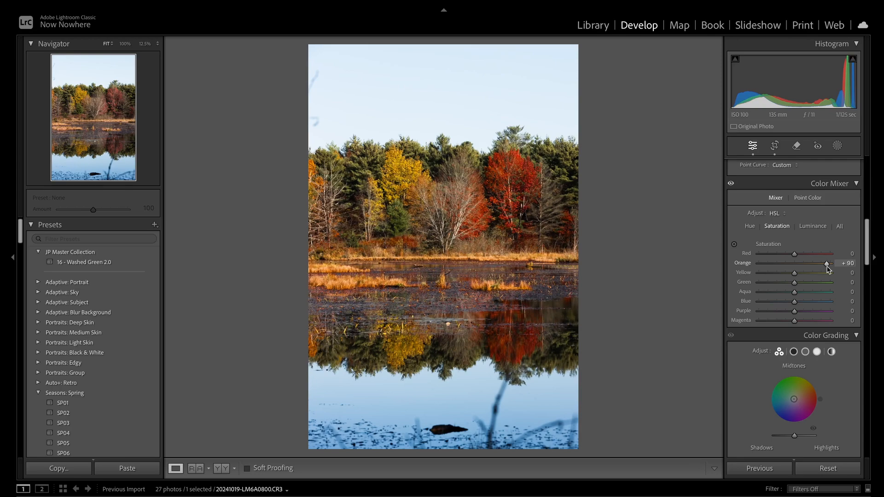
{"action": "left_click_drag", "start_coordinate": [827, 267], "coordinate": [802, 266]}
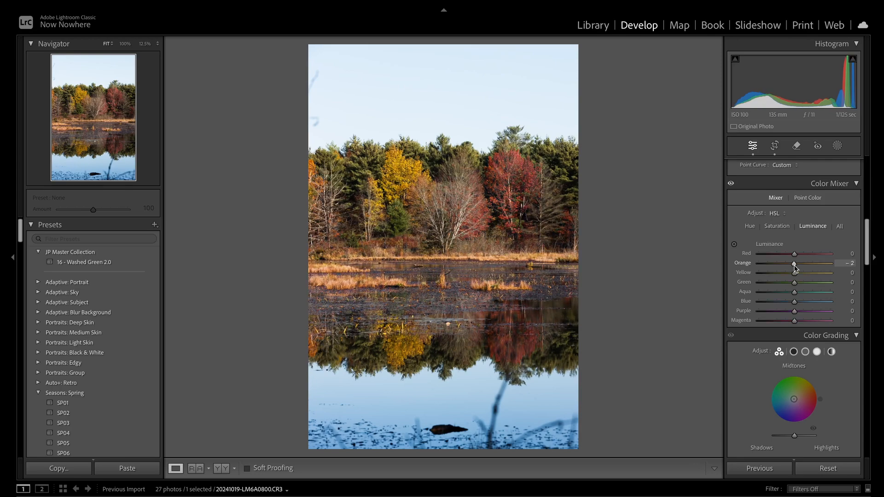
Try Orange luminance at +100 and -100, then reset the adjustment.
{"action": "left_click_drag", "start_coordinate": [794, 266], "coordinate": [852, 276]}
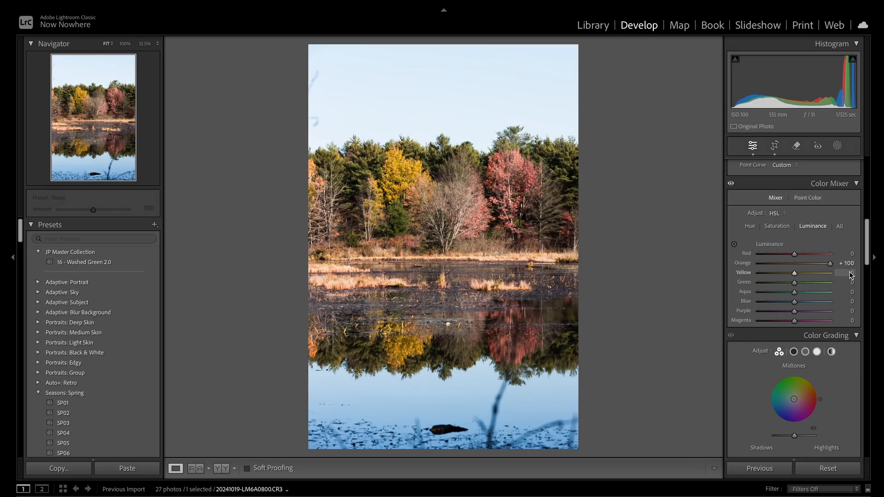
{"action": "left_click_drag", "start_coordinate": [794, 265], "coordinate": [751, 266]}
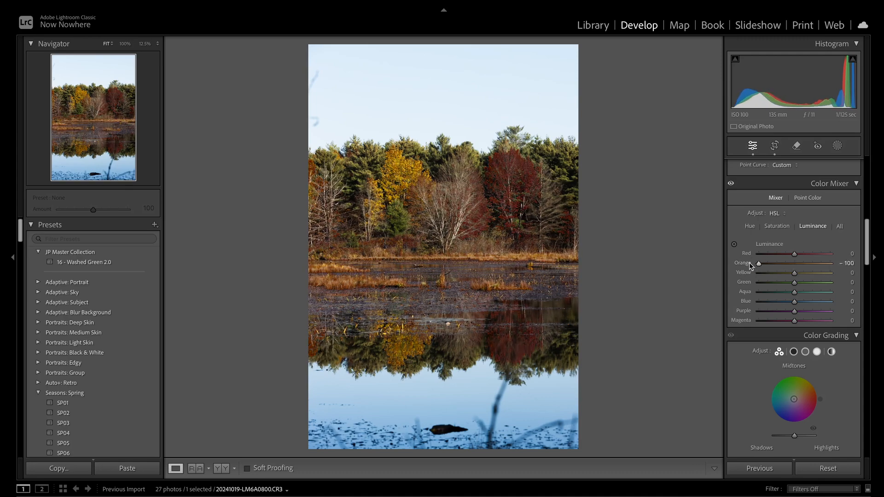
{"action": "double_click", "coordinate": [750, 266]}
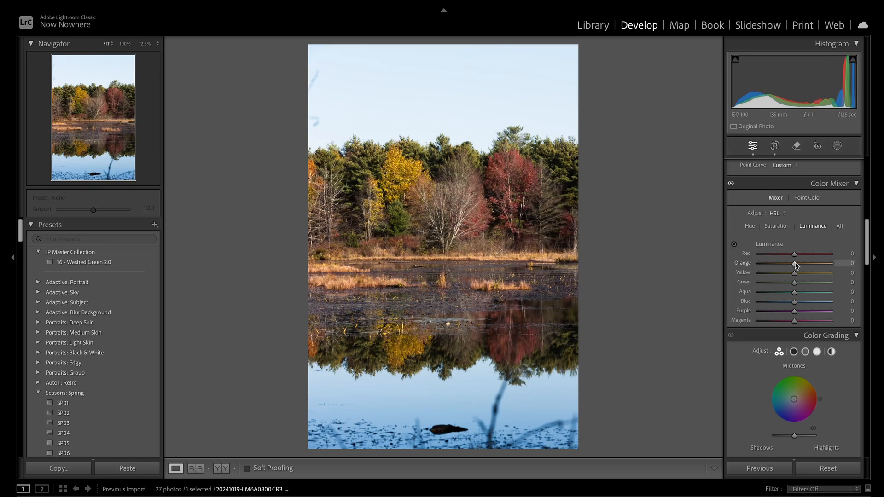
Set the Orange luminance to +23 in the Color Mixer.
{"action": "left_click_drag", "start_coordinate": [796, 264], "coordinate": [803, 263]}
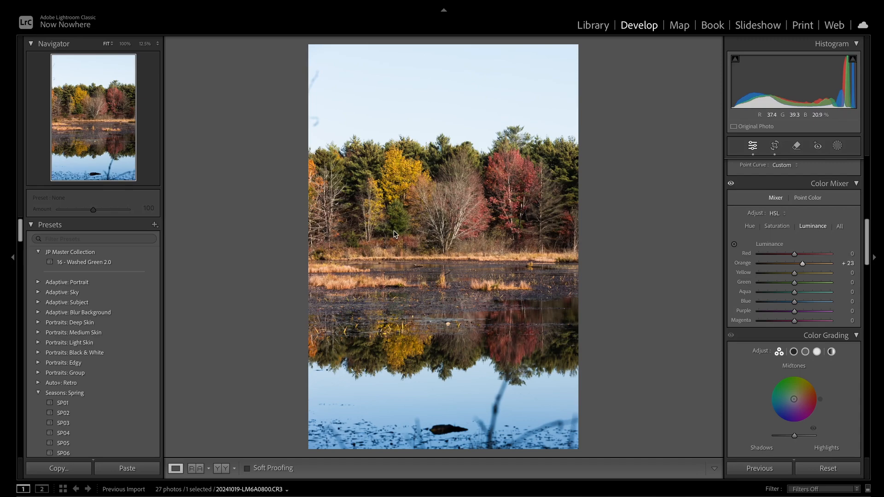
Try a blue tint in the shadows, an orange tint in the highlights and a faint green tint in the midtones with Color Grading.
{"action": "scroll", "coordinate": [748, 276], "scroll_direction": "down", "scroll_amount": 5}
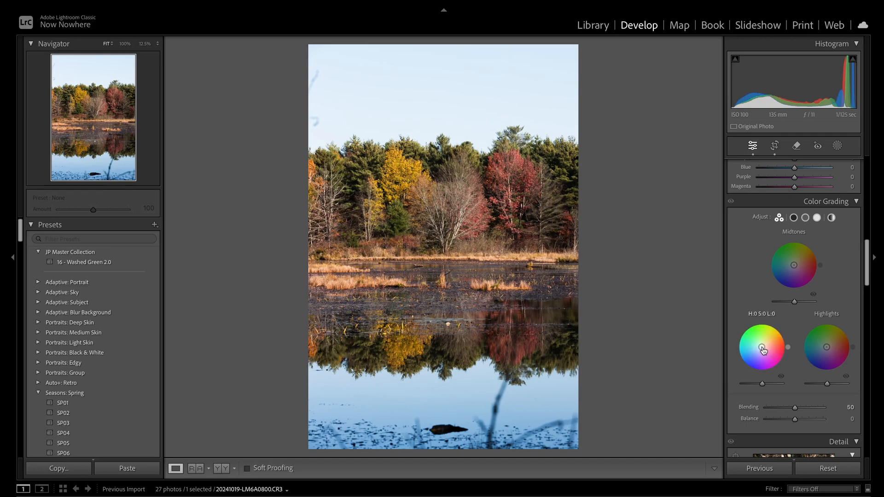
{"action": "mouse_move", "coordinate": [762, 347]}
{"action": "left_mouse_down"}
{"action": "mouse_move", "coordinate": [748, 355]}
{"action": "mouse_move", "coordinate": [758, 339]}
{"action": "mouse_move", "coordinate": [770, 357]}
{"action": "mouse_move", "coordinate": [755, 364]}
{"action": "mouse_move", "coordinate": [762, 348]}
{"action": "left_mouse_up"}
{"action": "mouse_move", "coordinate": [828, 348]}
{"action": "left_mouse_down"}
{"action": "mouse_move", "coordinate": [840, 354]}
{"action": "mouse_move", "coordinate": [831, 365]}
{"action": "mouse_move", "coordinate": [827, 347]}
{"action": "left_mouse_up"}
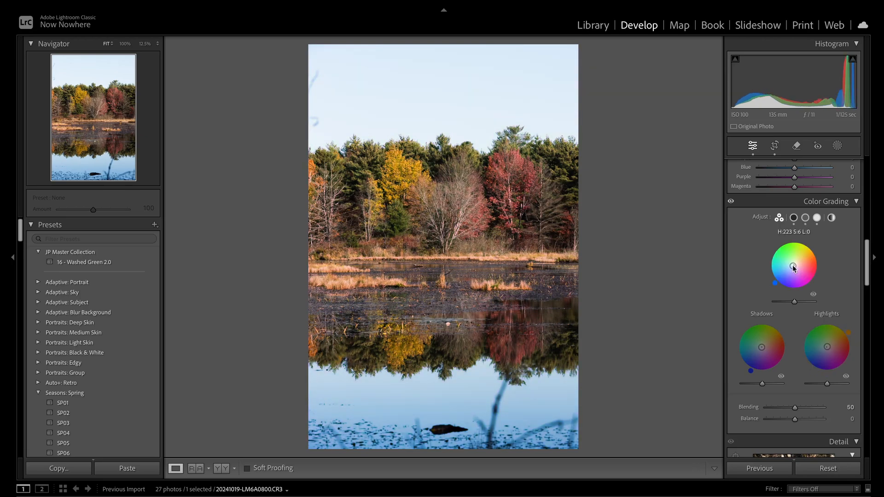
{"action": "left_click_drag", "start_coordinate": [794, 268], "coordinate": [794, 267]}
Grade the shadows yellow at hue 45 and saturation 24, the highlights toward cyan-blue and the midtones slightly toward orange.
{"action": "mouse_move", "coordinate": [762, 347]}
{"action": "left_mouse_down"}
{"action": "mouse_move", "coordinate": [744, 352]}
{"action": "mouse_move", "coordinate": [773, 331]}
{"action": "mouse_move", "coordinate": [765, 344]}
{"action": "left_mouse_up"}
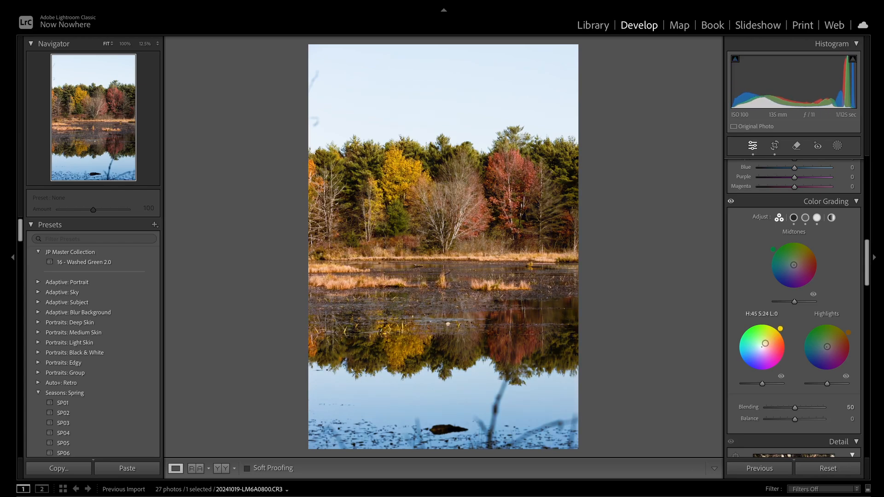
{"action": "left_click_drag", "start_coordinate": [826, 347], "coordinate": [802, 355]}
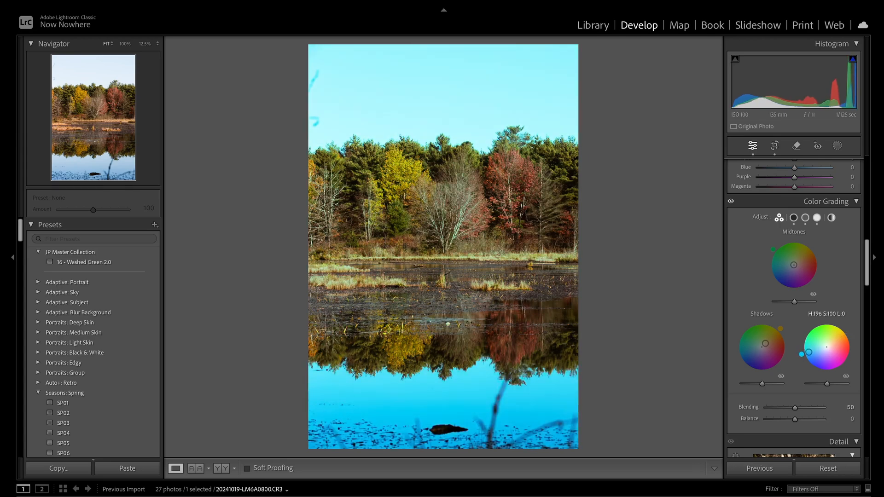
{"action": "left_click_drag", "start_coordinate": [809, 352], "coordinate": [819, 349]}
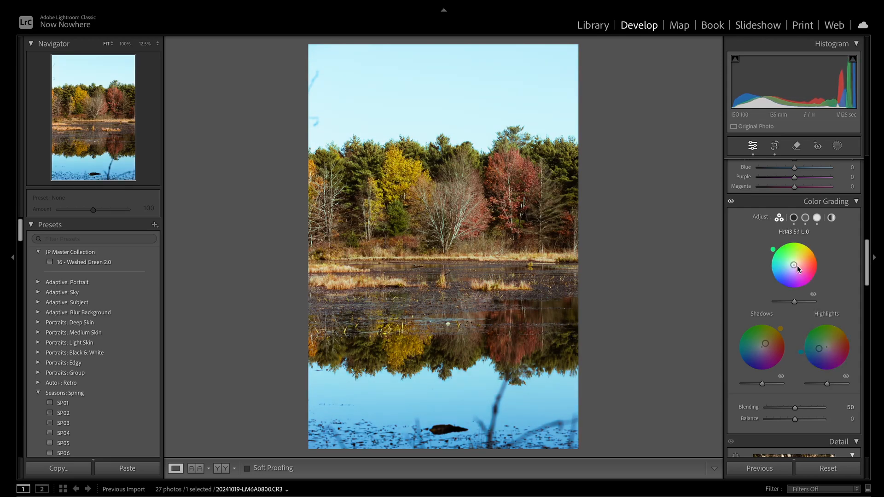
{"action": "left_click_drag", "start_coordinate": [794, 265], "coordinate": [794, 265]}
{"action": "mouse_move", "coordinate": [786, 259]}
{"action": "left_mouse_down"}
{"action": "mouse_move", "coordinate": [798, 276]}
{"action": "mouse_move", "coordinate": [796, 263]}
{"action": "left_mouse_up"}
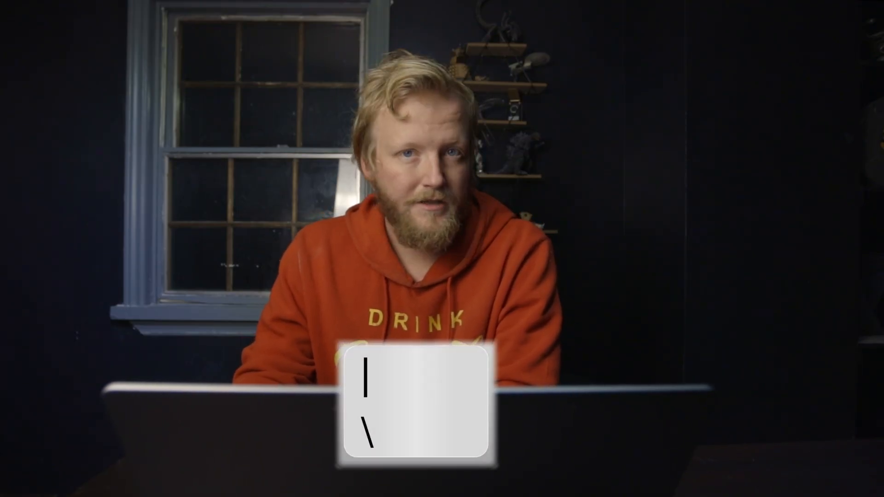
Compare the edited photo with its Before version several times.
{"action": "key", "text": "backslash"}
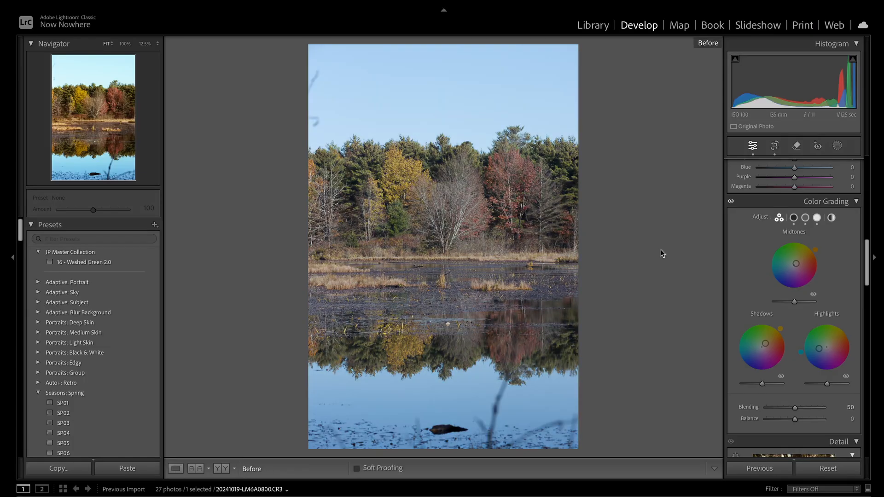
{"action": "key", "text": "backslash"}
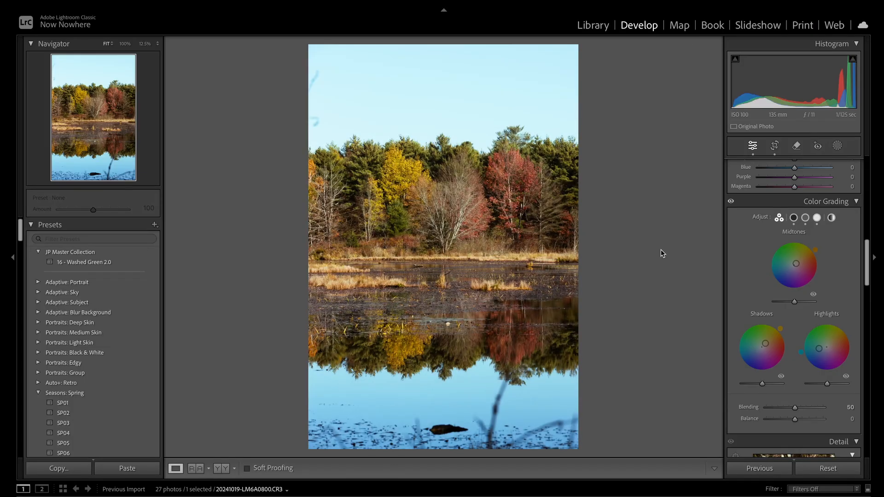
{"action": "key", "text": "backslash"}
{"action": "key", "text": "backslash"}
{"action": "key", "text": "backslash"}
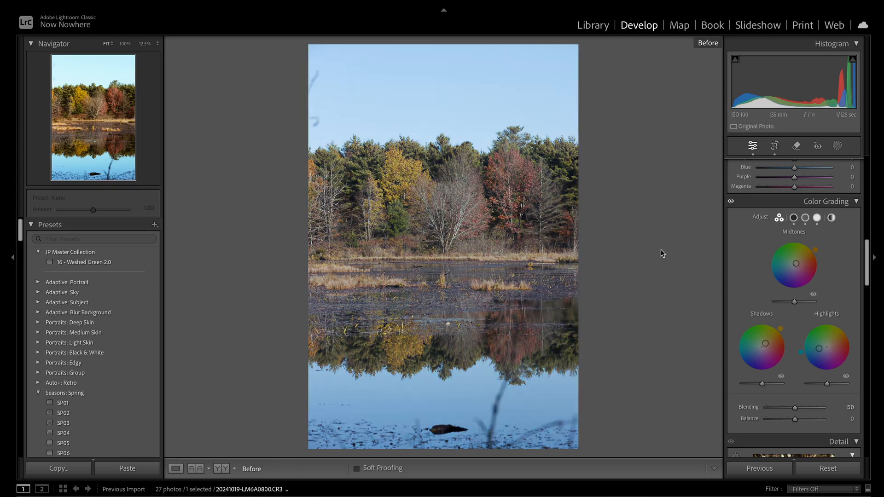
{"action": "key", "text": "backslash"}
Try brighter Color Grading luminance for the midtones, shadows and highlights, then reset all three.
{"action": "left_click_drag", "start_coordinate": [795, 302], "coordinate": [797, 305]}
{"action": "left_click_drag", "start_coordinate": [763, 384], "coordinate": [769, 385]}
{"action": "left_click_drag", "start_coordinate": [828, 384], "coordinate": [834, 387]}
{"action": "double_click", "coordinate": [832, 384]}
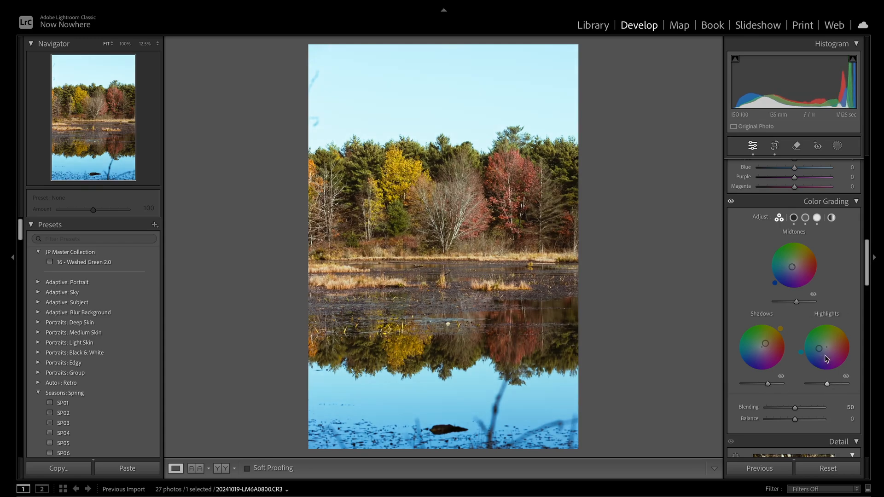
{"action": "double_click", "coordinate": [797, 301]}
{"action": "double_click", "coordinate": [767, 385]}
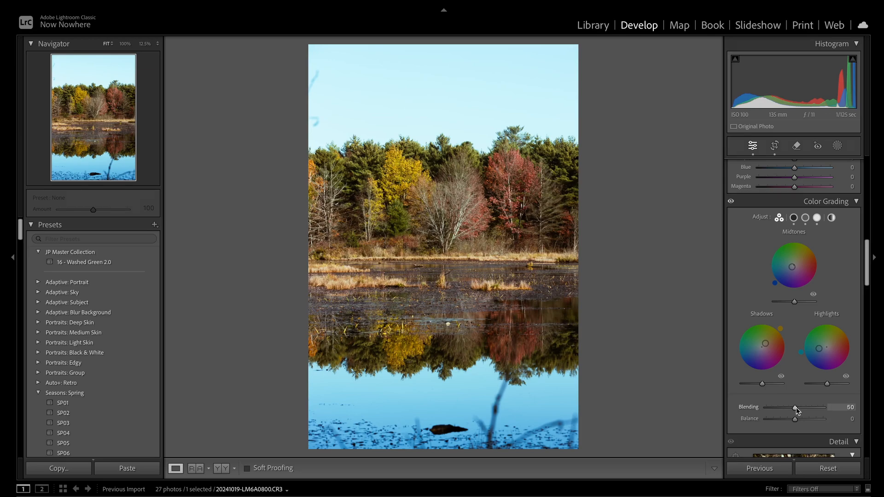
Test the range of Color Grading blending and balance, settling on 49 for blending and -1 for balance.
{"action": "left_click_drag", "start_coordinate": [796, 407], "coordinate": [705, 424]}
{"action": "left_click_drag", "start_coordinate": [796, 420], "coordinate": [821, 420]}
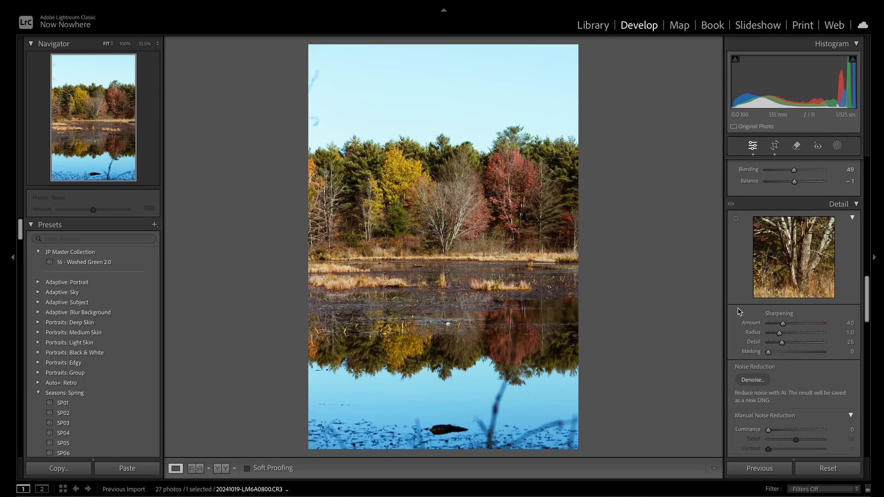
Set the sharpening masking to 88 while previewing the mask.
{"action": "key", "text": "alt"}
{"action": "left_click_drag", "start_coordinate": [769, 354], "coordinate": [818, 356]}
Open the AI Denoise preview and test high and low Denoise amounts.
{"action": "scroll", "coordinate": [754, 275], "scroll_direction": "down", "scroll_amount": 3}
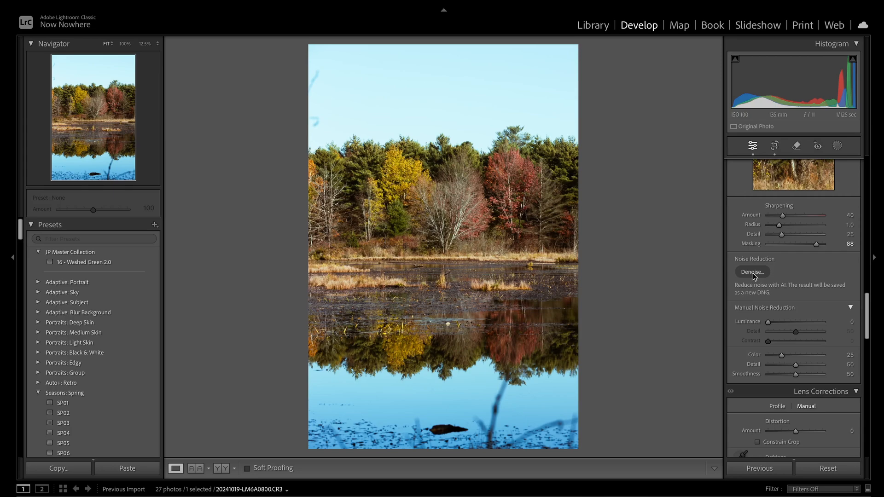
{"action": "left_click", "coordinate": [753, 272]}
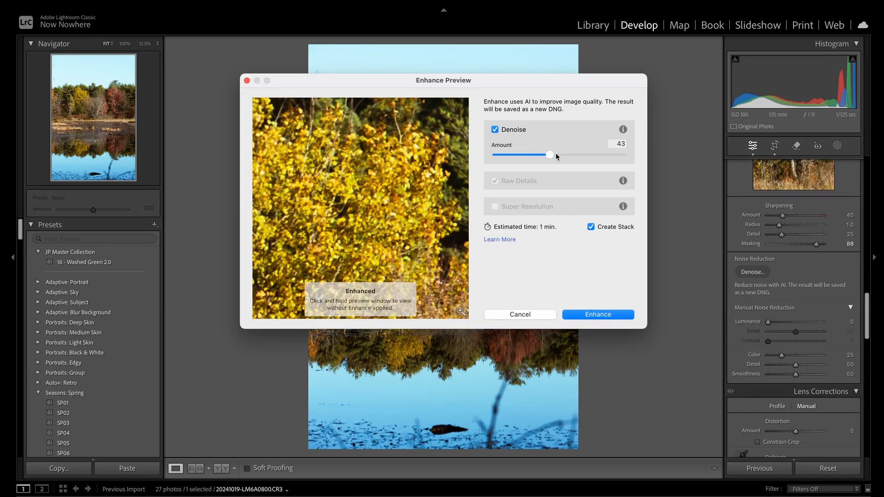
{"action": "left_click_drag", "start_coordinate": [547, 153], "coordinate": [647, 167]}
{"action": "left_click_drag", "start_coordinate": [511, 155], "coordinate": [468, 152]}
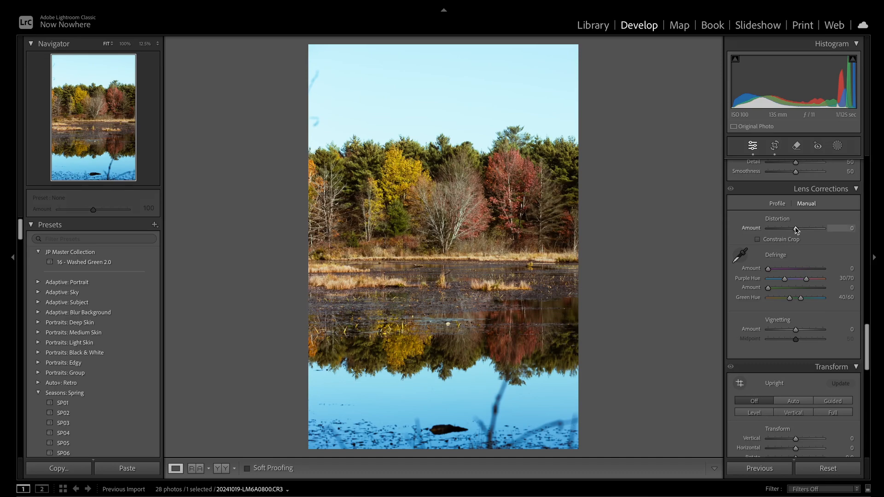
Try the manual lens distortion and vignetting amounts in Lens Corrections.
{"action": "mouse_move", "coordinate": [797, 229]}
{"action": "left_mouse_down"}
{"action": "mouse_move", "coordinate": [775, 230]}
{"action": "mouse_move", "coordinate": [799, 231]}
{"action": "mouse_move", "coordinate": [793, 239]}
{"action": "left_mouse_up"}
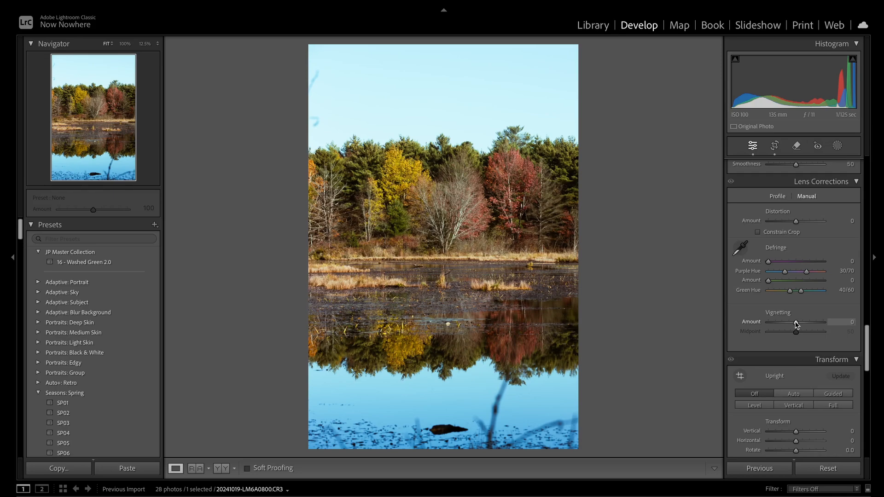
{"action": "mouse_move", "coordinate": [796, 323]}
{"action": "left_mouse_down"}
{"action": "mouse_move", "coordinate": [762, 326]}
{"action": "mouse_move", "coordinate": [825, 326]}
{"action": "mouse_move", "coordinate": [793, 324]}
{"action": "left_mouse_up"}
Try the Transform adjustments, then reset Vertical, Horizontal, Rotate, Aspect and both offsets.
{"action": "scroll", "coordinate": [796, 325], "scroll_direction": "down", "scroll_amount": 5}
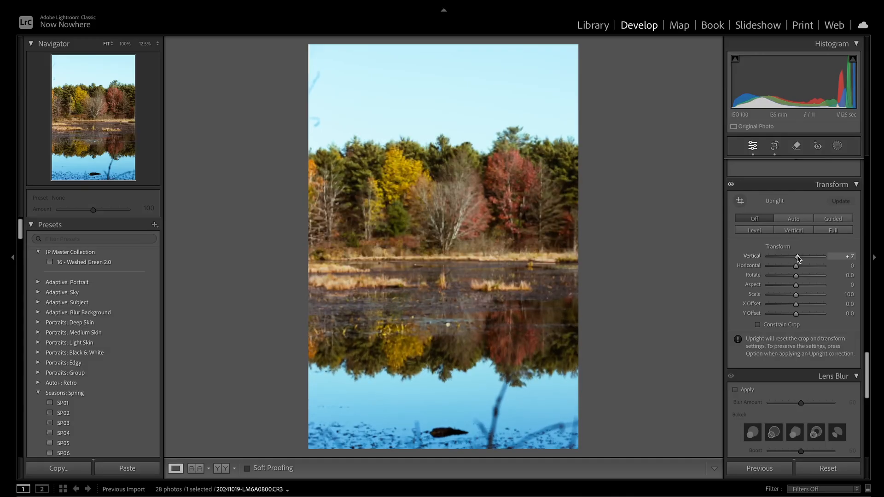
{"action": "left_click_drag", "start_coordinate": [800, 258], "coordinate": [797, 313]}
{"action": "double_click", "coordinate": [786, 258]}
{"action": "double_click", "coordinate": [792, 267]}
{"action": "double_click", "coordinate": [792, 277]}
{"action": "double_click", "coordinate": [805, 286]}
{"action": "double_click", "coordinate": [797, 313]}
{"action": "double_click", "coordinate": [797, 305]}
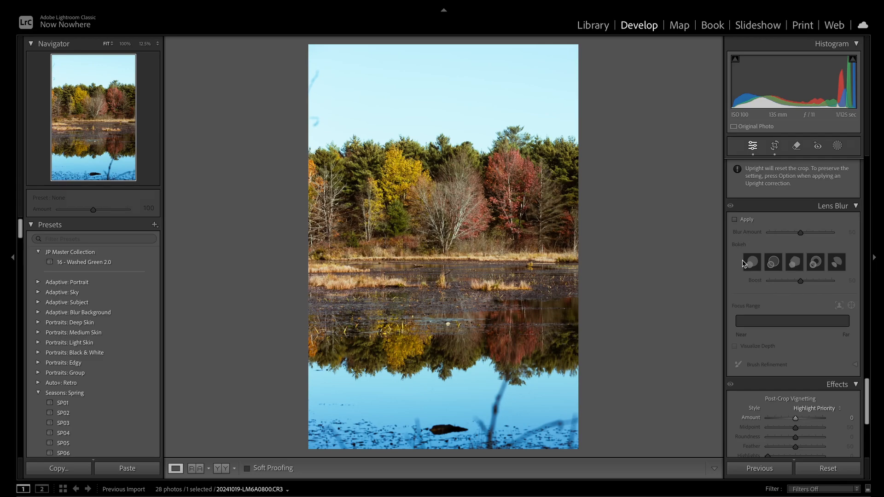
Try applying Lens Blur to the photo.
{"action": "left_click", "coordinate": [735, 220]}
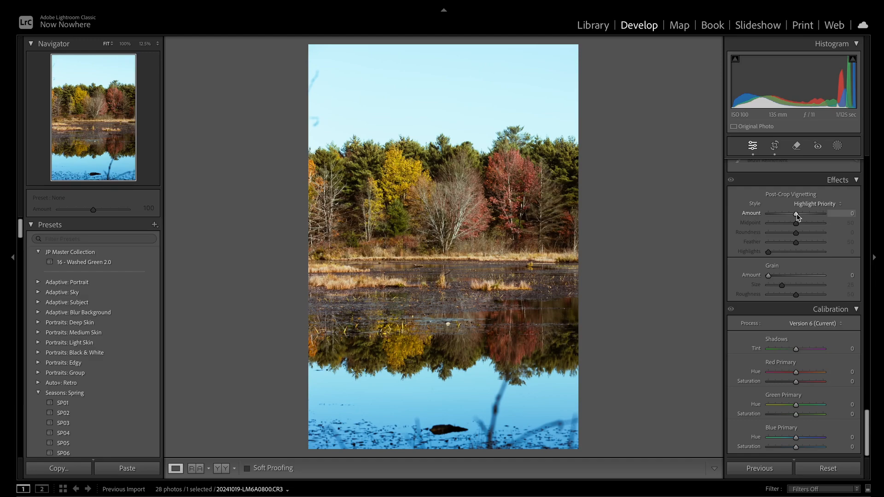
Try a post-crop vignette amount of -37, reset it, and test grain at amount 100 with a different roughness.
{"action": "mouse_move", "coordinate": [798, 217]}
{"action": "left_mouse_down"}
{"action": "mouse_move", "coordinate": [805, 214]}
{"action": "mouse_move", "coordinate": [786, 214]}
{"action": "left_mouse_up"}
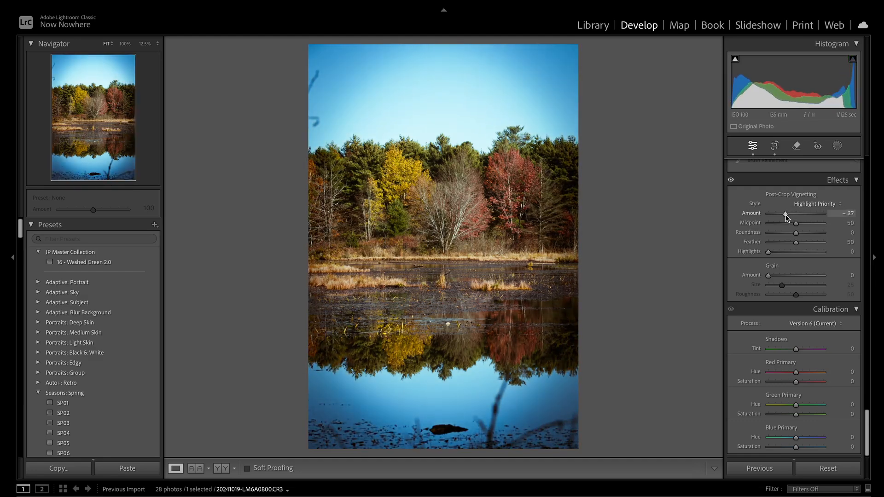
{"action": "double_click", "coordinate": [786, 215]}
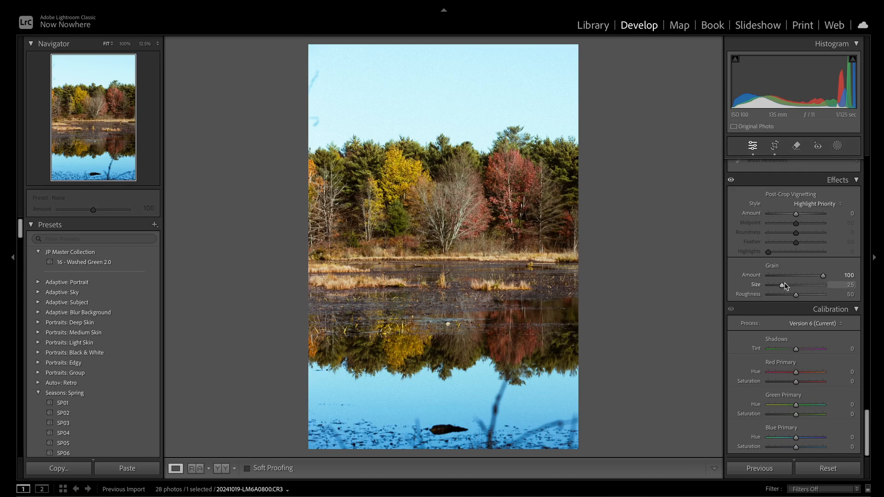
{"action": "left_click_drag", "start_coordinate": [822, 292], "coordinate": [825, 294]}
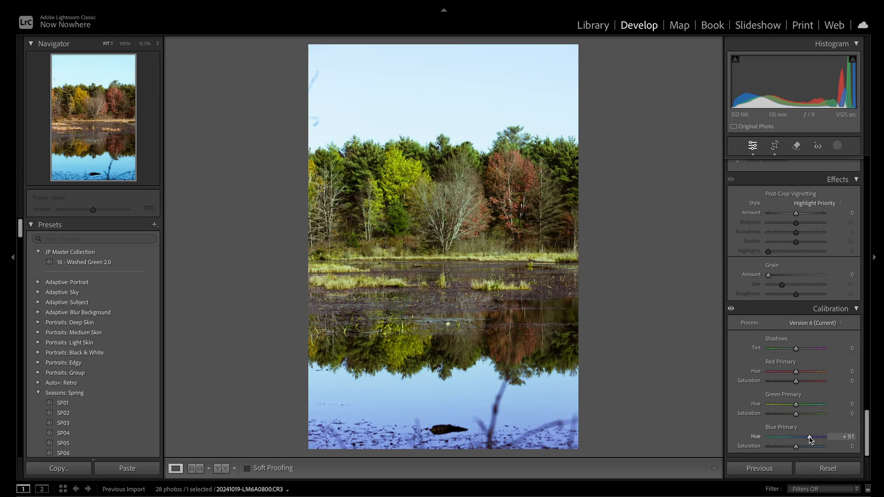
Test the Blue and Green Primary calibration and reset the Blue Primary changes, setting the Red Primary hue to -2.
{"action": "mouse_move", "coordinate": [811, 440]}
{"action": "left_mouse_down"}
{"action": "mouse_move", "coordinate": [788, 440]}
{"action": "mouse_move", "coordinate": [800, 441]}
{"action": "left_mouse_up"}
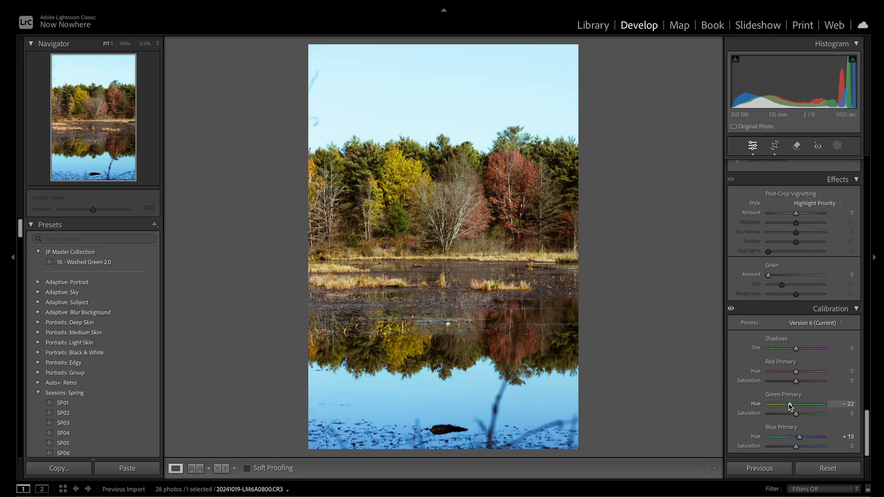
{"action": "left_click_drag", "start_coordinate": [796, 372], "coordinate": [795, 372]}
{"action": "mouse_move", "coordinate": [796, 447]}
{"action": "left_mouse_down"}
{"action": "mouse_move", "coordinate": [806, 447]}
{"action": "mouse_move", "coordinate": [786, 448]}
{"action": "mouse_move", "coordinate": [792, 449]}
{"action": "left_mouse_up"}
{"action": "double_click", "coordinate": [799, 437]}
{"action": "double_click", "coordinate": [790, 447]}
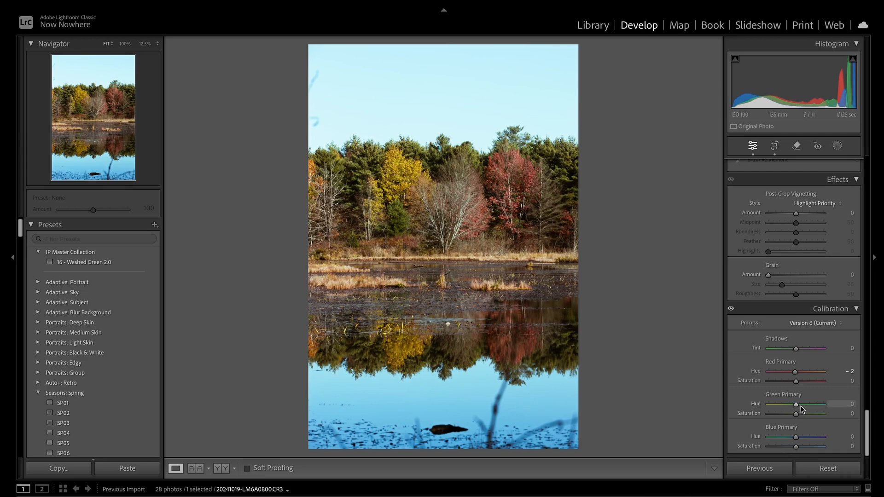
Calibrate Blue Primary to hue -37 and saturation +25, Green Primary to hue -15 and saturation +12, and Red Primary saturation to +8.
{"action": "left_click_drag", "start_coordinate": [796, 437], "coordinate": [789, 438]}
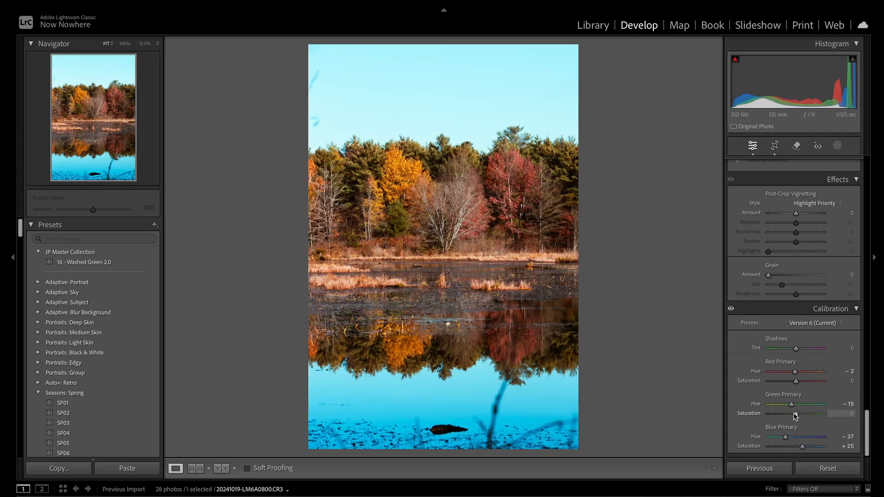
{"action": "left_click_drag", "start_coordinate": [796, 414], "coordinate": [800, 414]}
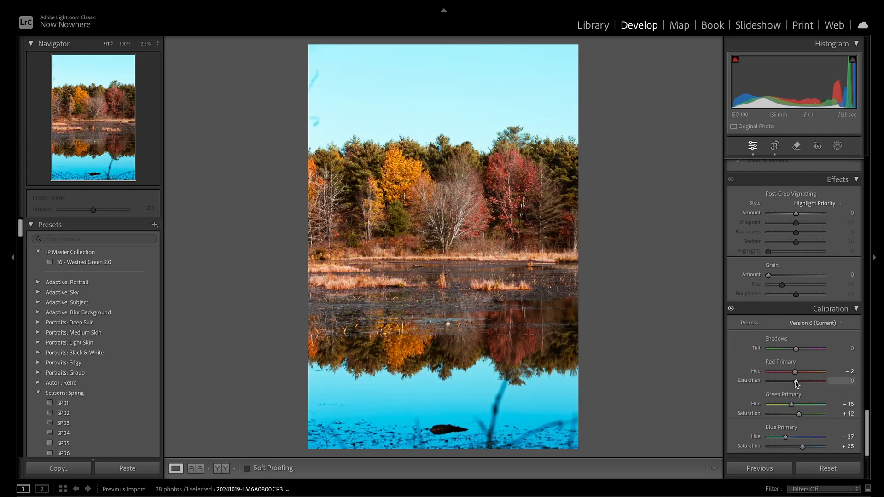
{"action": "left_click_drag", "start_coordinate": [798, 380], "coordinate": [794, 382]}
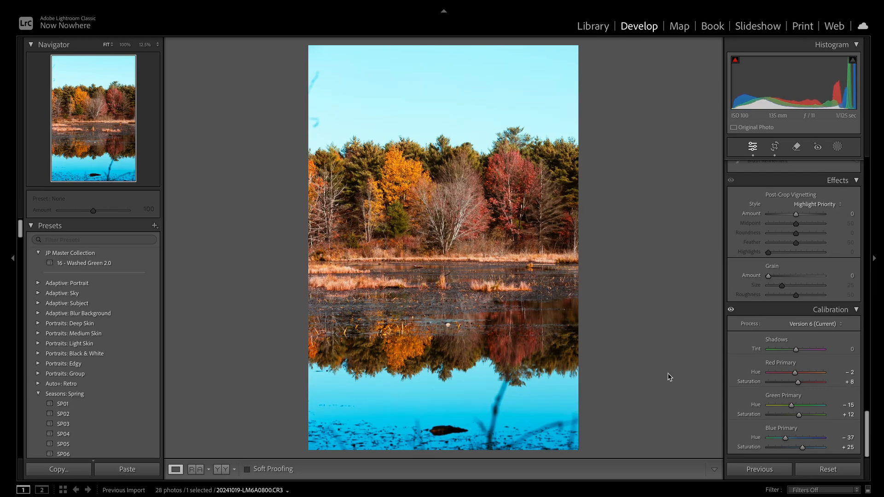
Compare the calibrated photo with its Before version and return to the edit.
{"action": "key", "text": "backslash"}
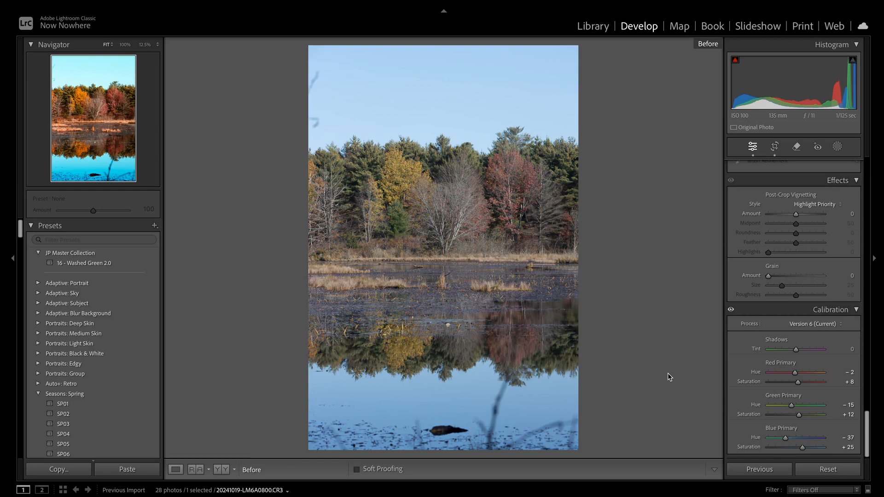
{"action": "key", "text": "backslash"}
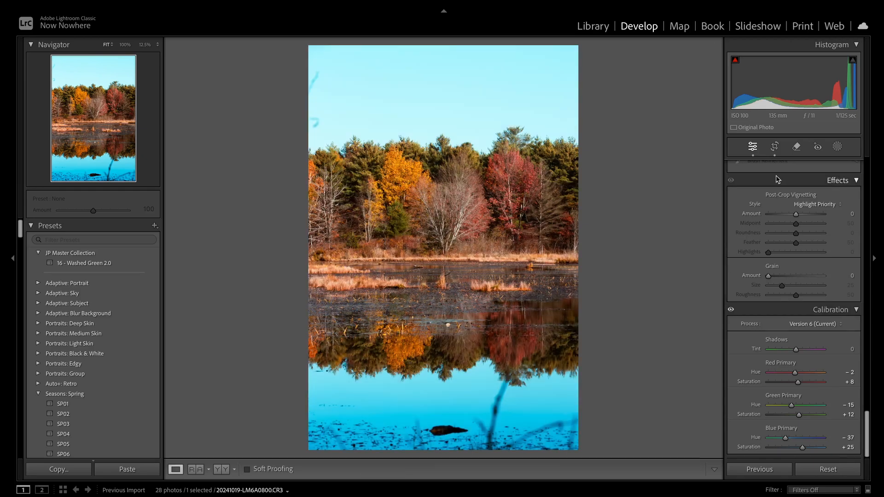
Crop the photo to the 4 x 5 / 8 x 10 aspect ratio.
{"action": "left_click", "coordinate": [775, 147]}
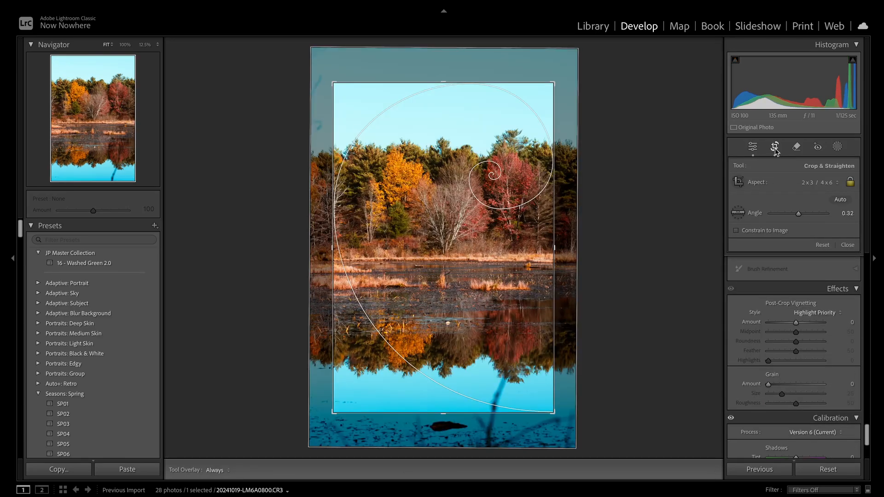
{"action": "left_click", "coordinate": [836, 183]}
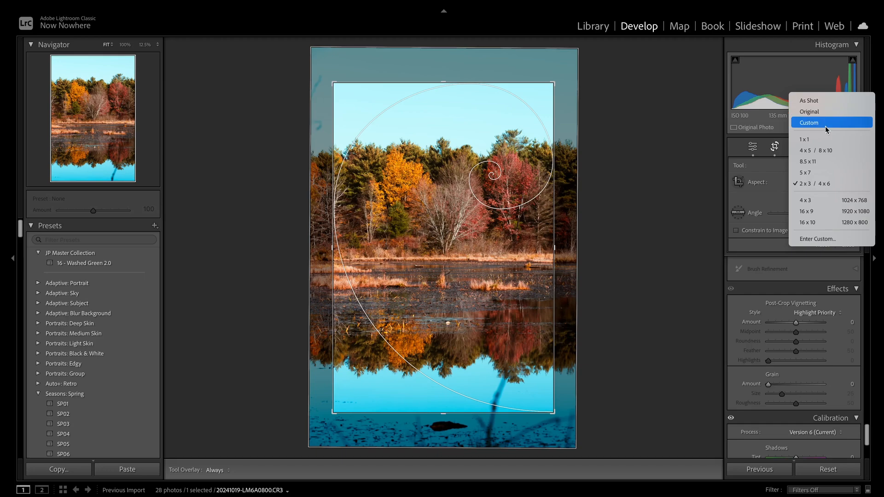
{"action": "left_click", "coordinate": [824, 151]}
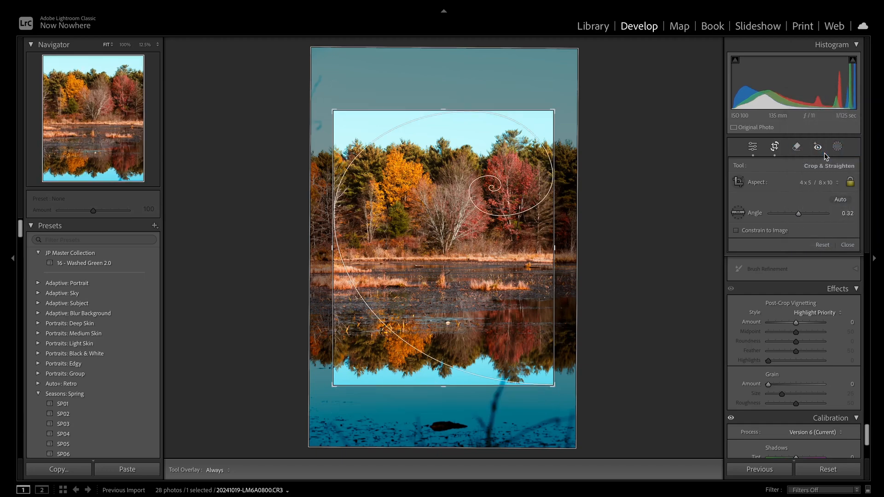
{"action": "left_click", "coordinate": [824, 184]}
Test rotating the crop, reset the angle to 0, and straighten the photo automatically.
{"action": "left_click_drag", "start_coordinate": [798, 214], "coordinate": [800, 215]}
{"action": "double_click", "coordinate": [800, 214]}
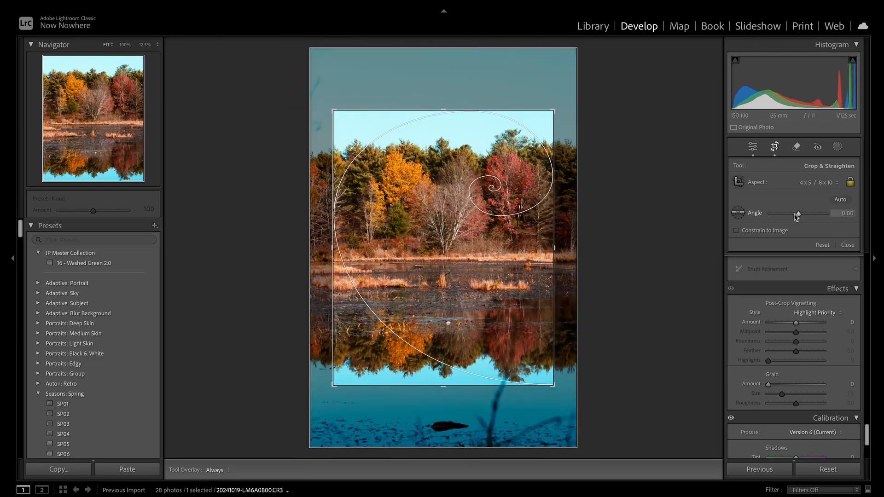
{"action": "left_click", "coordinate": [839, 202]}
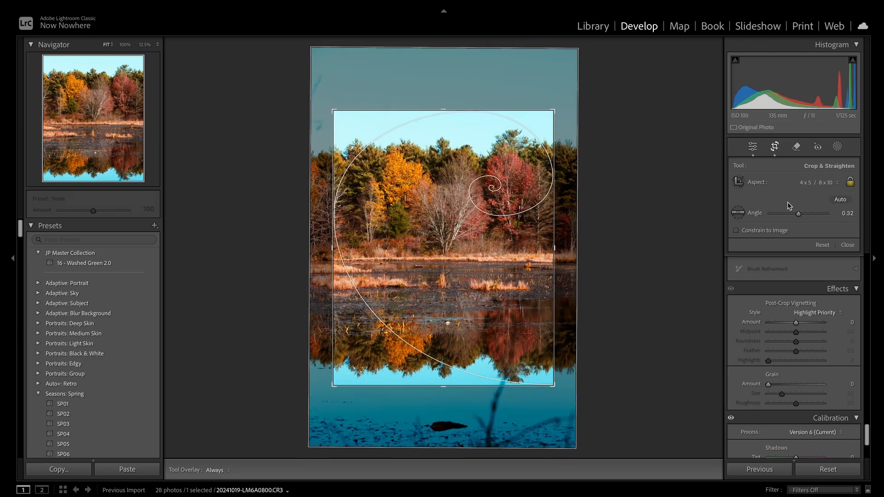
Restore the crop to the As Shot aspect ratio and return to the edit settings.
{"action": "left_click", "coordinate": [754, 147]}
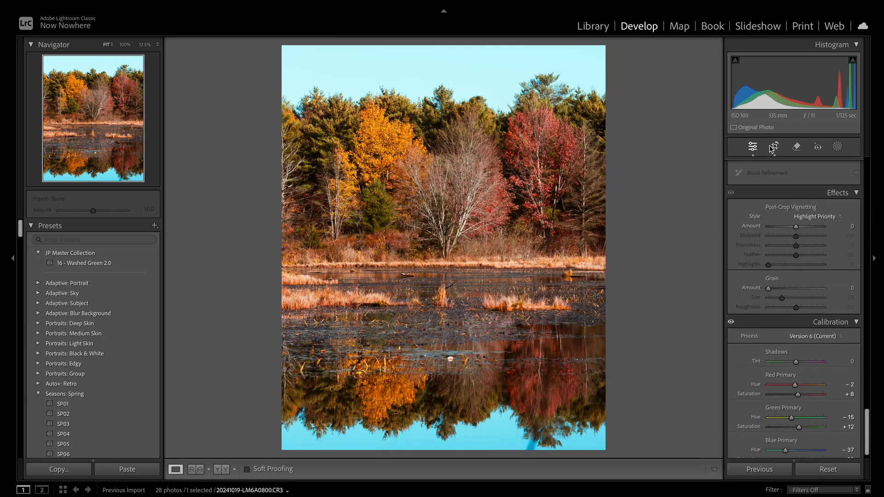
{"action": "left_click", "coordinate": [774, 146]}
{"action": "left_click", "coordinate": [826, 182]}
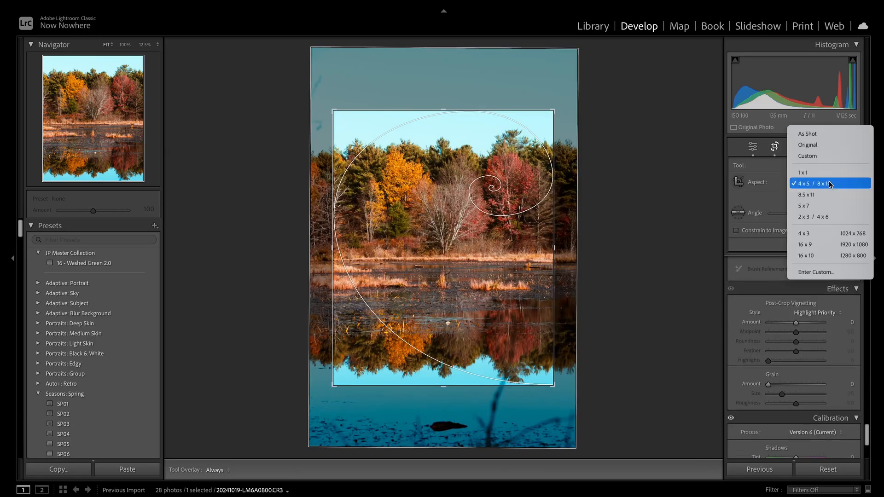
{"action": "left_click", "coordinate": [823, 135]}
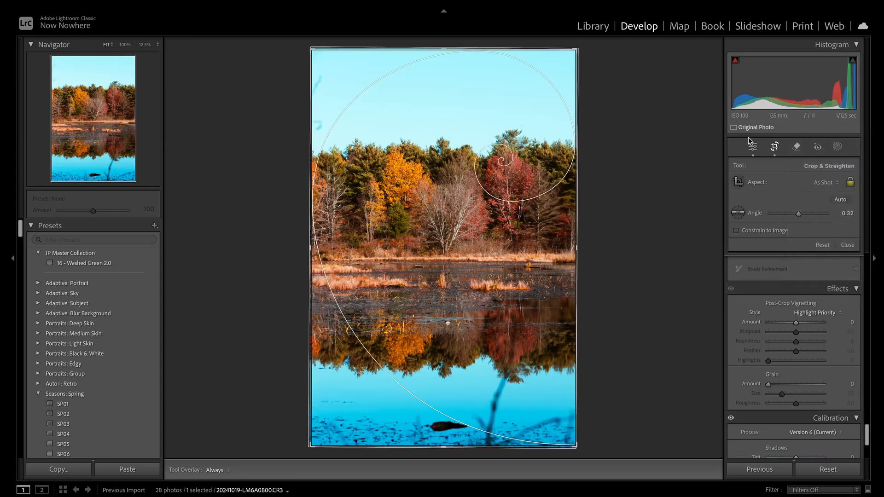
{"action": "left_click", "coordinate": [753, 147]}
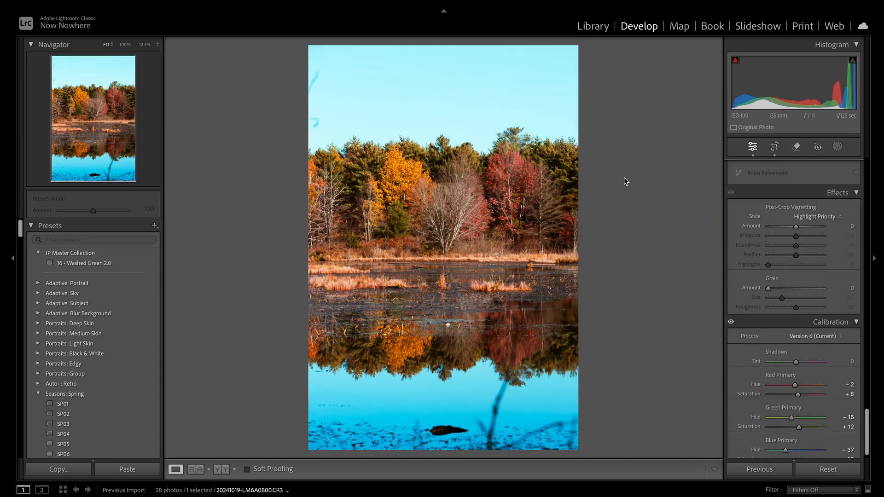
Open the Remove tool, dismiss its introduction tips, and look through its Heal and Clone modes and the Red Eye Correction tool.
{"action": "left_click", "coordinate": [796, 147]}
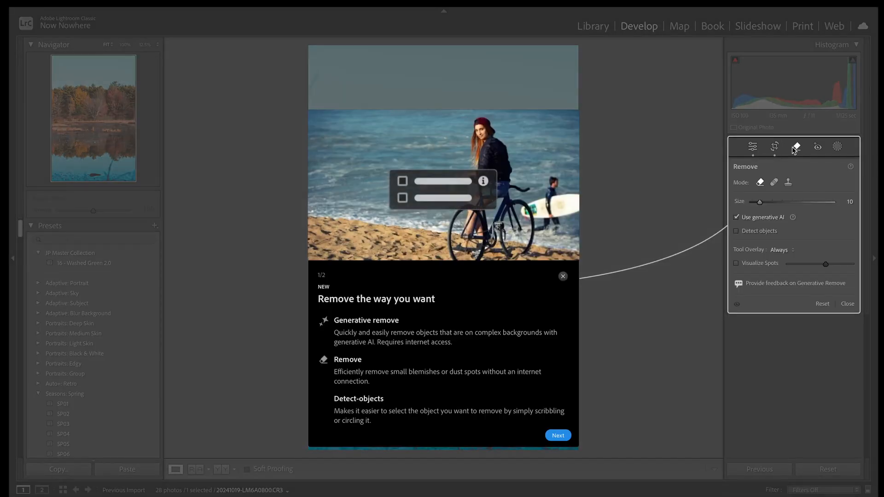
{"action": "left_click", "coordinate": [558, 436]}
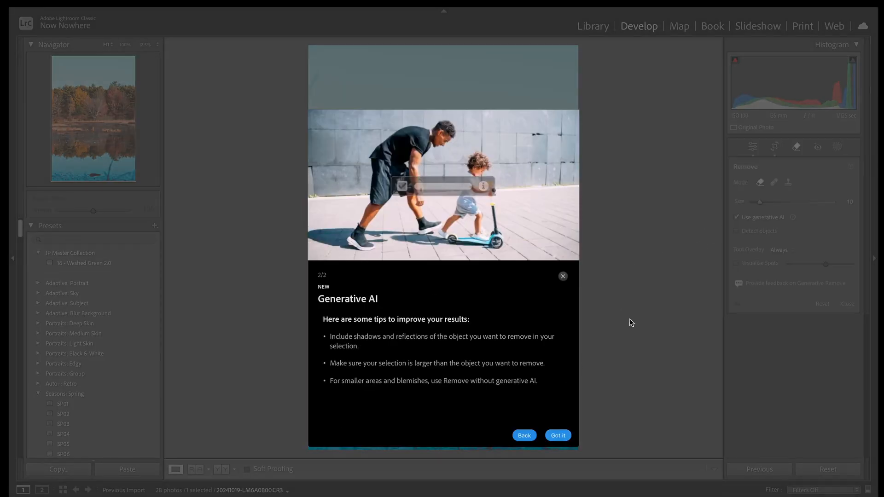
{"action": "left_click", "coordinate": [558, 435]}
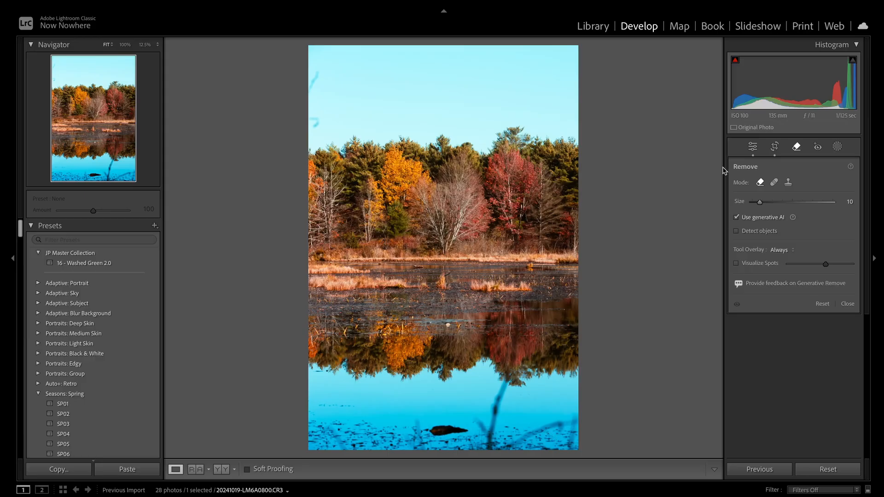
{"action": "left_click", "coordinate": [774, 183]}
{"action": "left_click", "coordinate": [788, 183]}
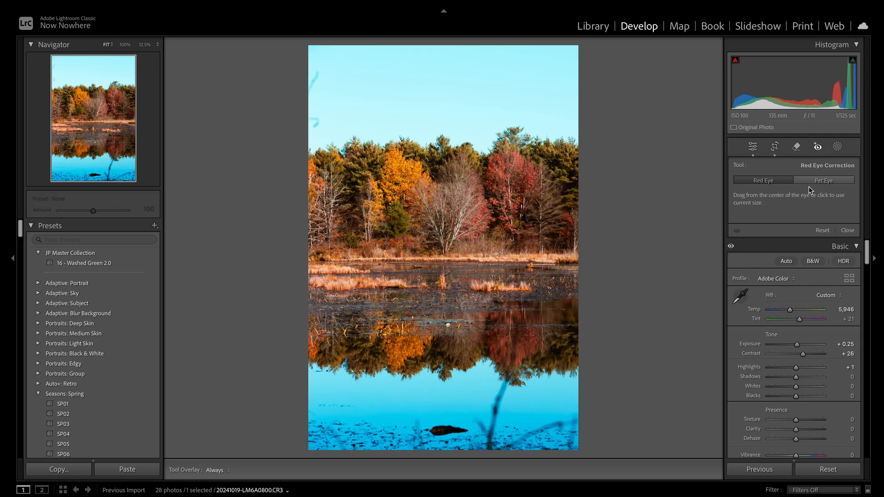
{"action": "left_click", "coordinate": [775, 182]}
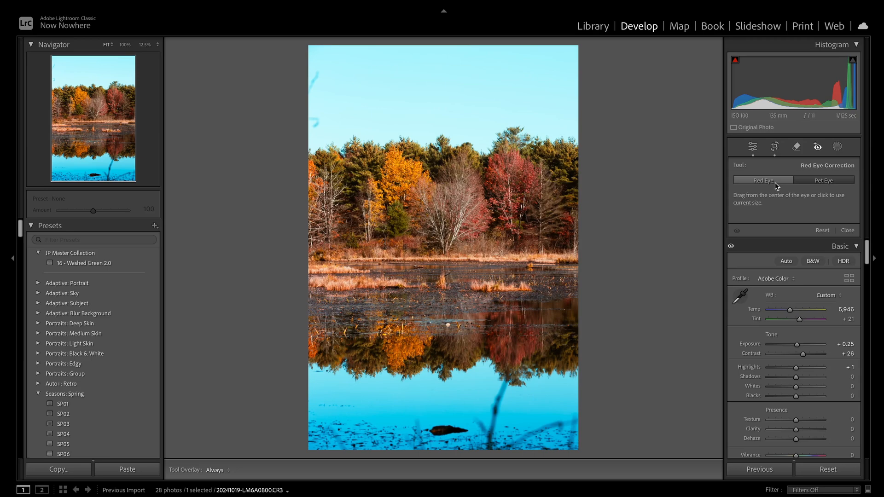
Create an AI mask that selects the sky.
{"action": "left_click", "coordinate": [837, 147]}
{"action": "left_click", "coordinate": [837, 147]}
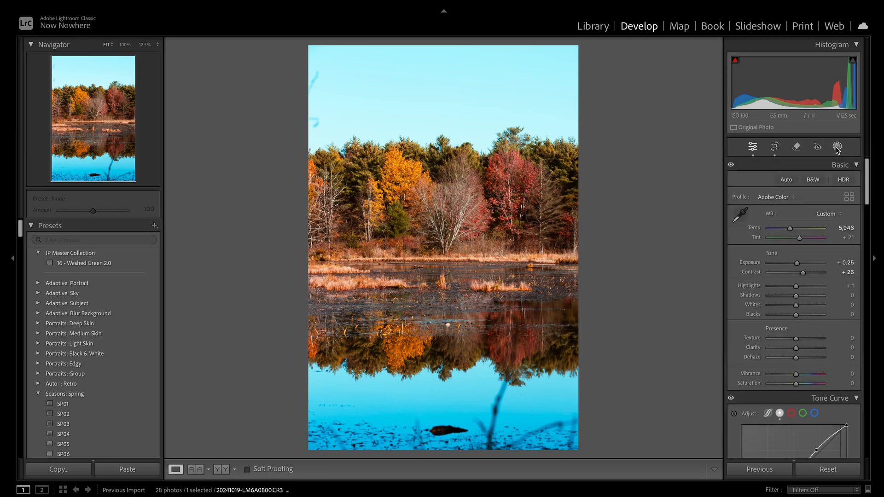
{"action": "left_click", "coordinate": [837, 148]}
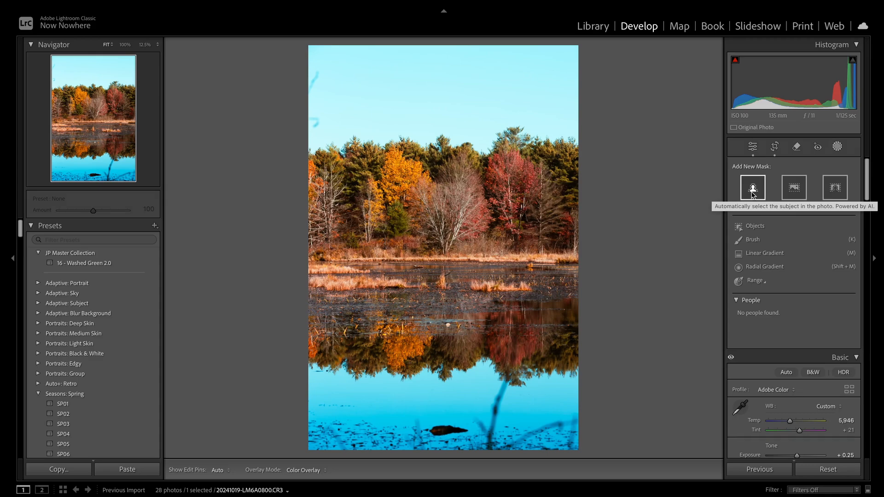
{"action": "left_click", "coordinate": [753, 194]}
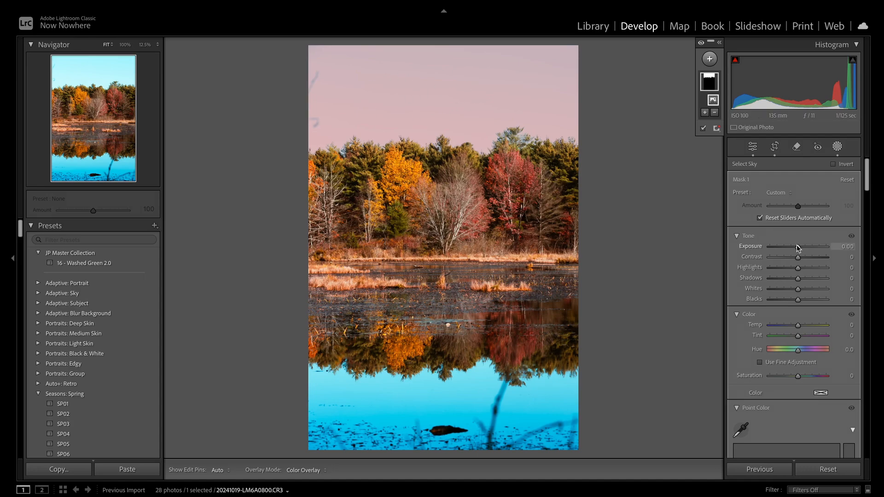
Try an exposure of 4.00 on the sky mask, reset it, and look through the available mask adjustments.
{"action": "left_click_drag", "start_coordinate": [798, 248], "coordinate": [873, 258]}
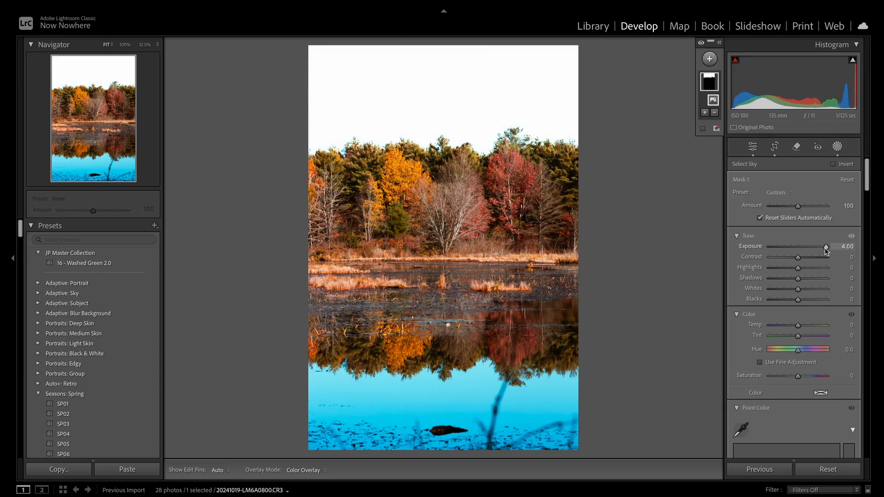
{"action": "double_click", "coordinate": [825, 247]}
{"action": "scroll", "coordinate": [802, 250], "scroll_direction": "down", "scroll_amount": 2}
{"action": "scroll", "coordinate": [802, 260], "scroll_direction": "down", "scroll_amount": 2}
{"action": "scroll", "coordinate": [802, 260], "scroll_direction": "up", "scroll_amount": 3}
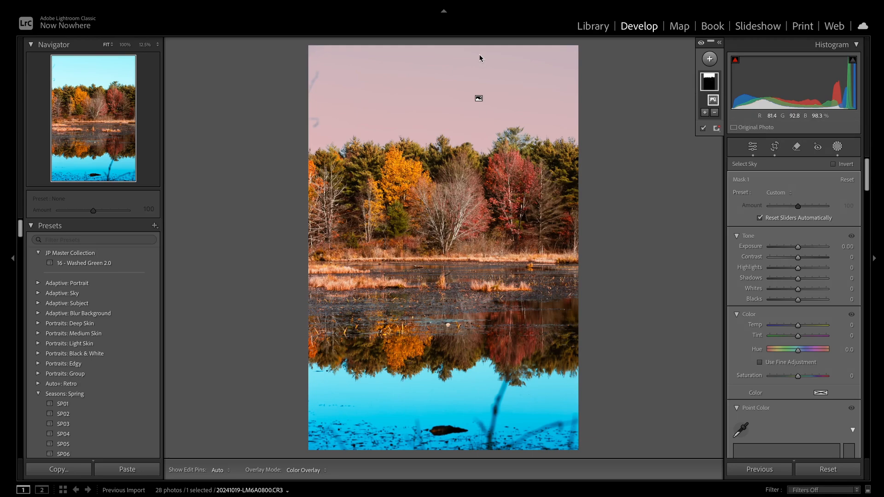
Invert the sky mask, try exposure -1.20 and contrast 20 on it, and reset both values.
{"action": "left_click", "coordinate": [712, 83]}
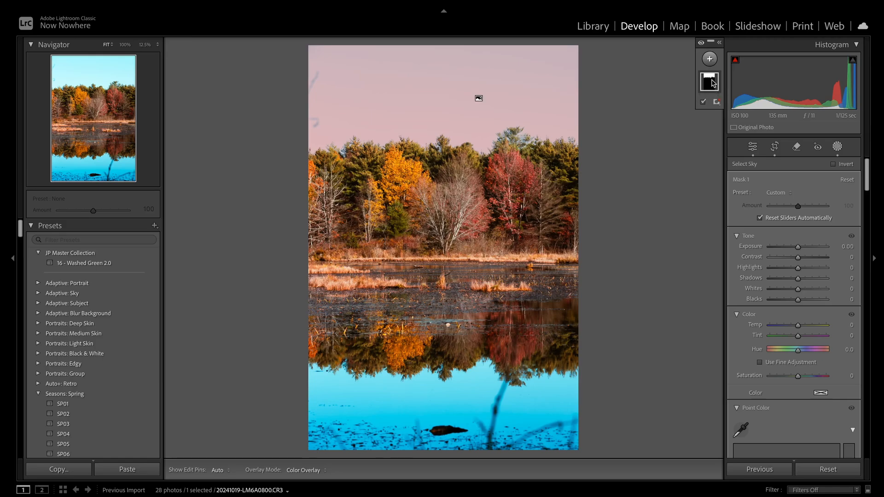
{"action": "right_click", "coordinate": [712, 84]}
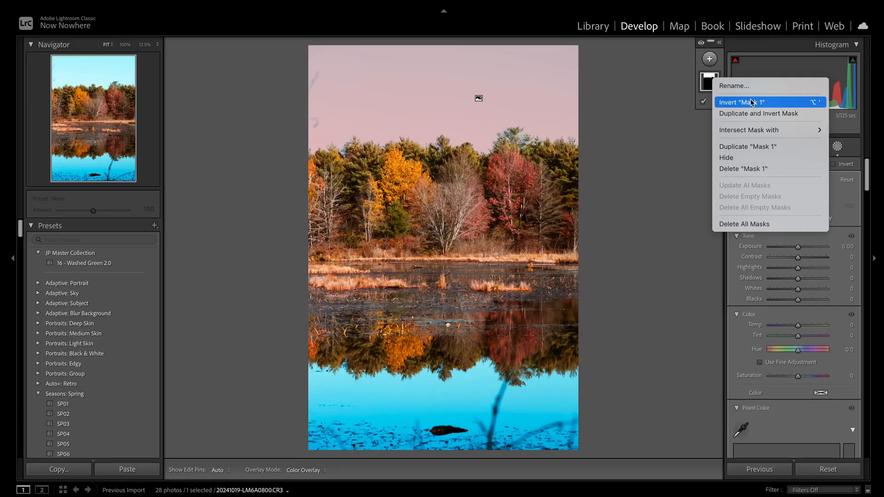
{"action": "left_click", "coordinate": [751, 102]}
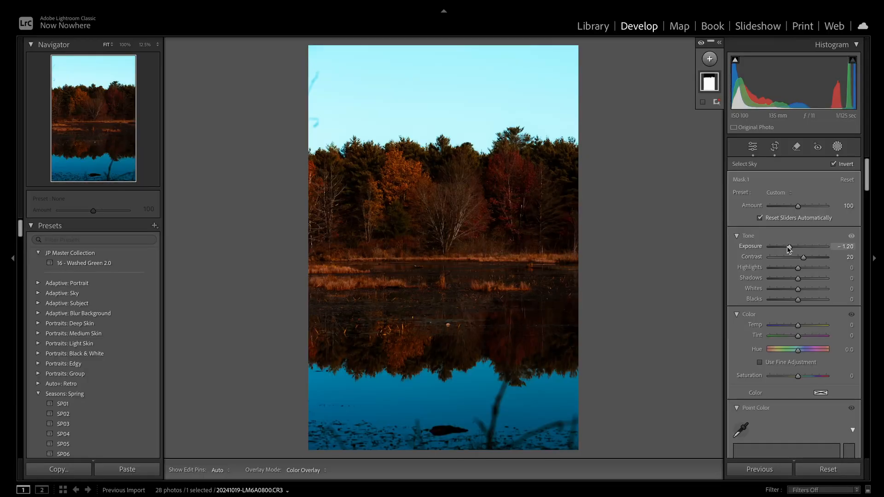
{"action": "left_click_drag", "start_coordinate": [798, 257], "coordinate": [803, 259]}
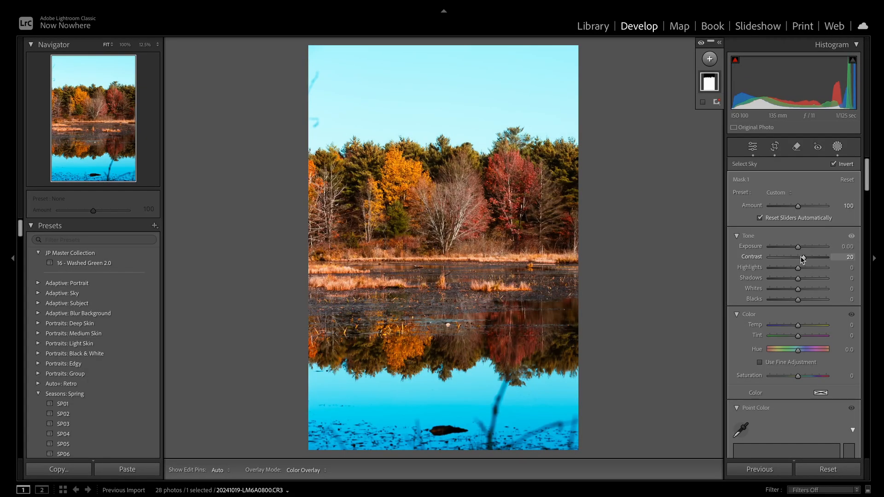
{"action": "double_click", "coordinate": [802, 259]}
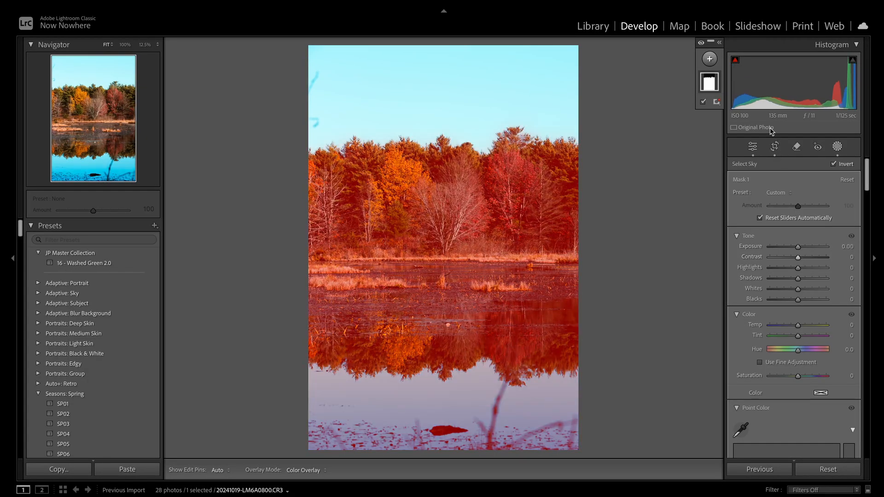
Add a linear gradient mask from the photo's top edge down to the middle of the trees and set its exposure to -0.75.
{"action": "mouse_move", "coordinate": [711, 83]}
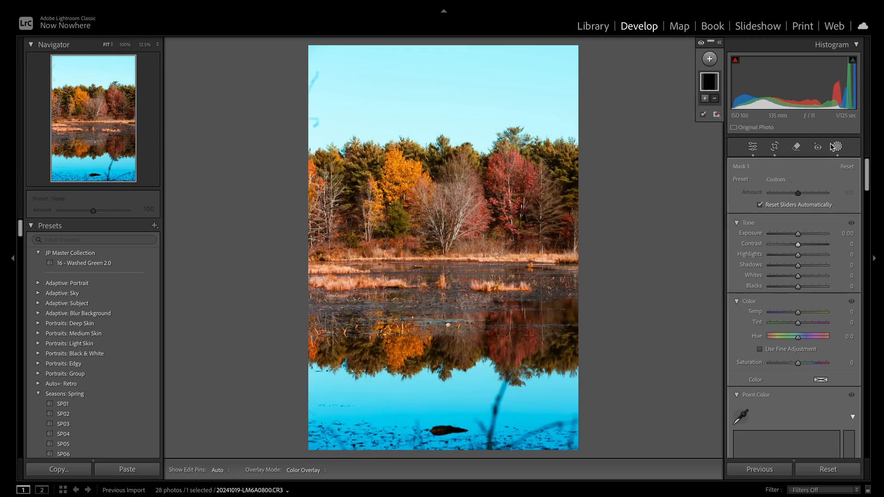
{"action": "left_click", "coordinate": [709, 59]}
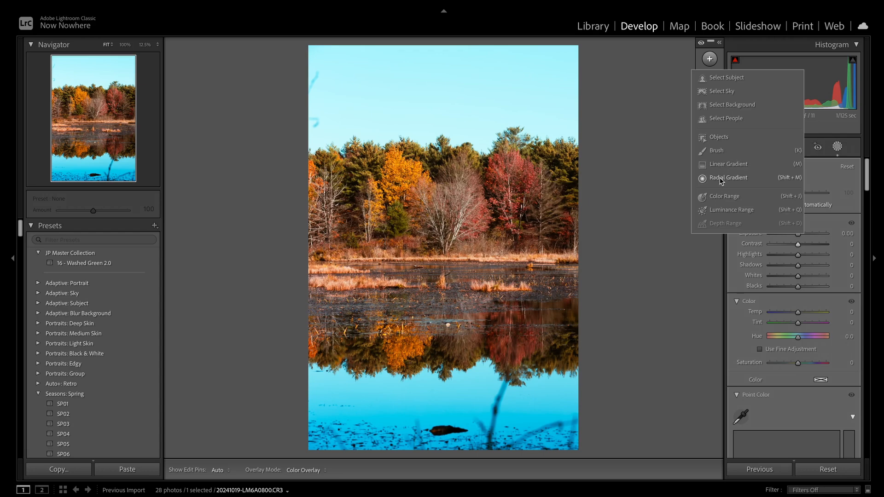
{"action": "left_click", "coordinate": [722, 165]}
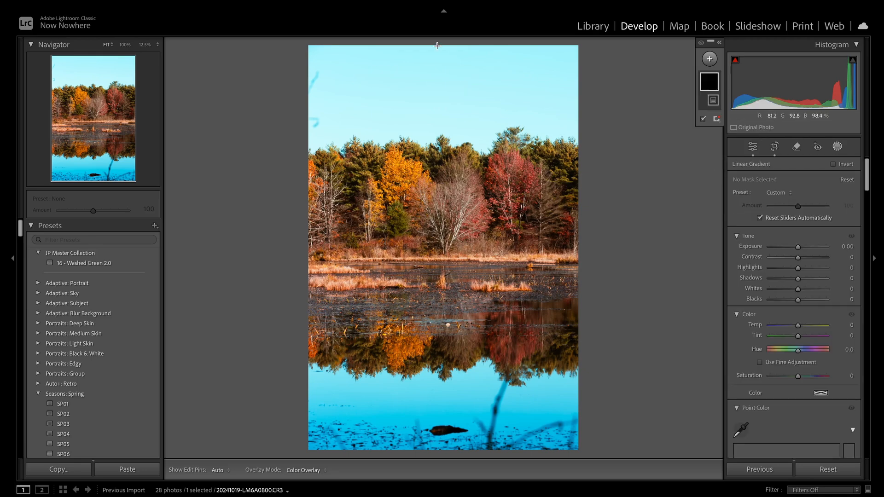
{"action": "left_click_drag", "start_coordinate": [441, 46], "coordinate": [446, 201]}
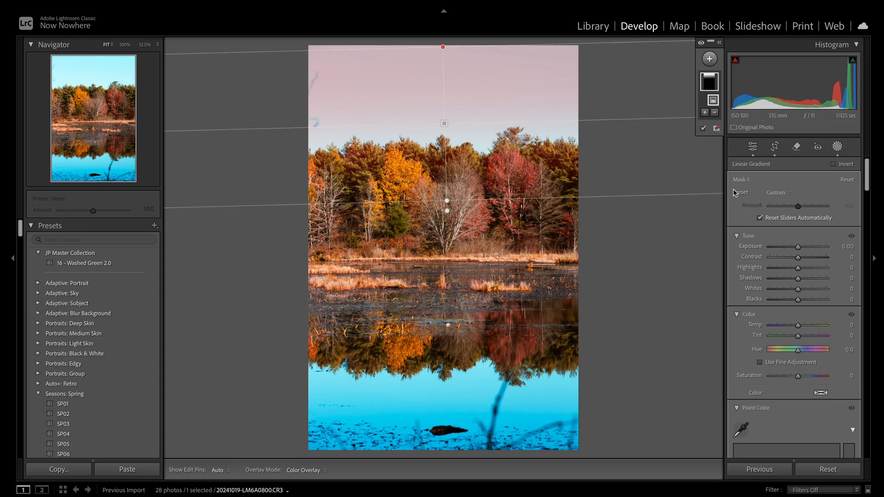
{"action": "left_click_drag", "start_coordinate": [799, 247], "coordinate": [791, 247]}
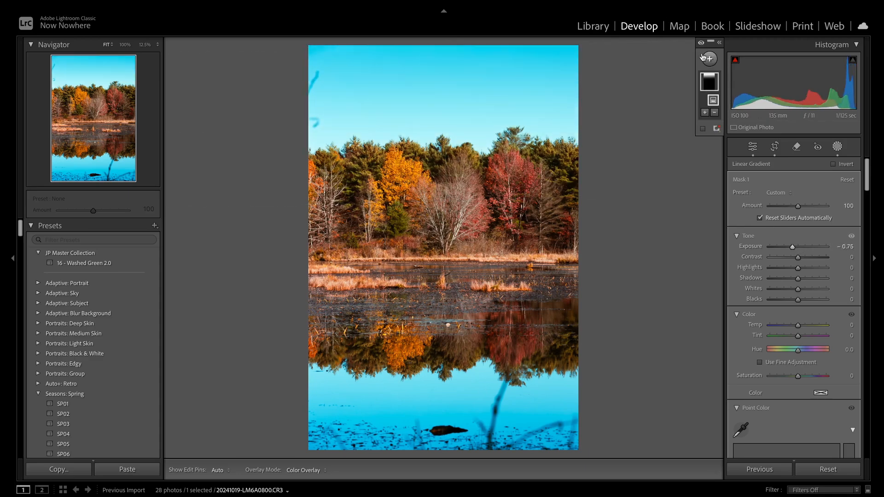
Add a diagonal linear gradient mask over the photo's lower-left corner and set its exposure to -0.58.
{"action": "left_click", "coordinate": [703, 57]}
{"action": "left_click", "coordinate": [718, 162]}
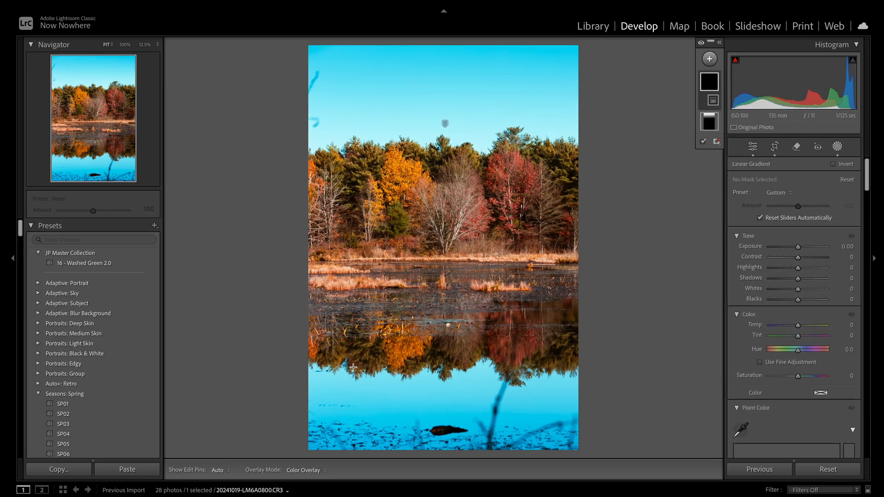
{"action": "left_click_drag", "start_coordinate": [320, 444], "coordinate": [375, 326]}
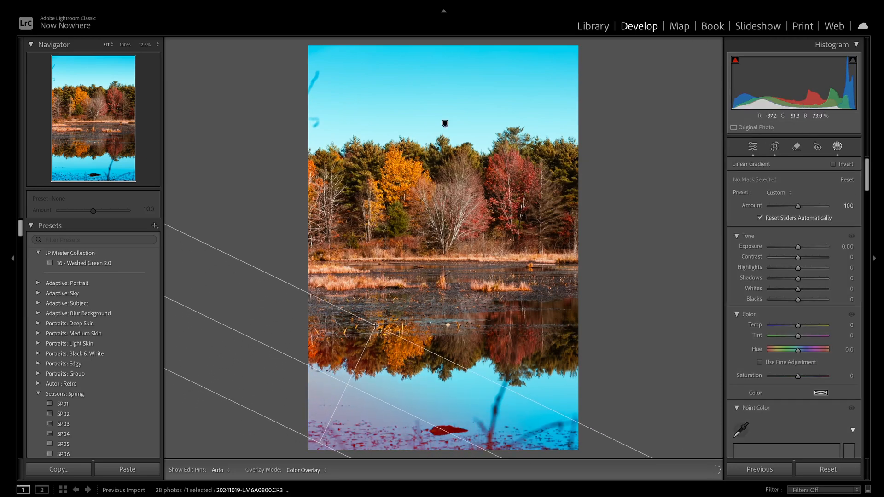
{"action": "left_click_drag", "start_coordinate": [798, 248], "coordinate": [793, 252]}
Duplicate the corner gradient within its mask and place the copy over the photo's lower-right corner.
{"action": "key", "text": "super+c"}
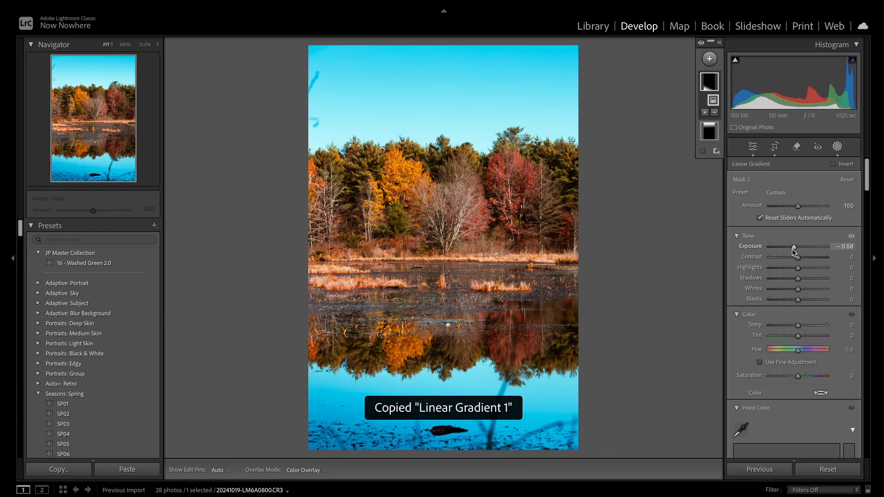
{"action": "key", "text": "super+v"}
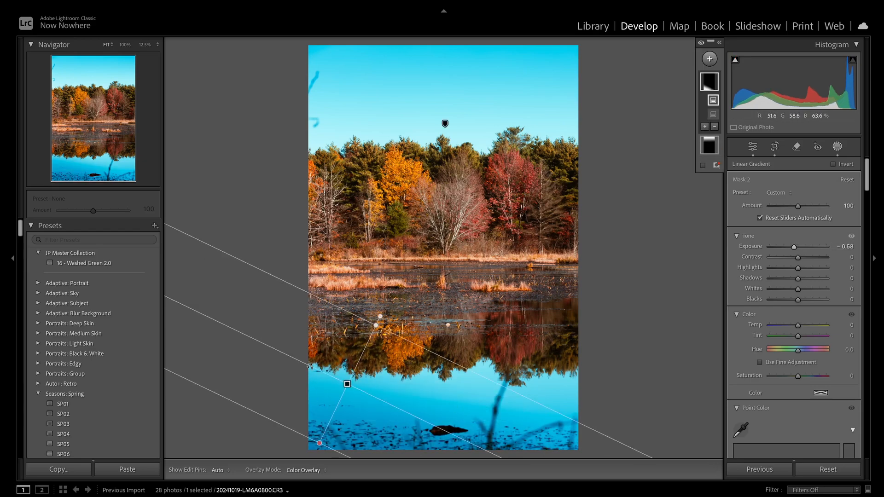
{"action": "left_click_drag", "start_coordinate": [310, 366], "coordinate": [499, 404]}
{"action": "left_click", "coordinate": [589, 218]}
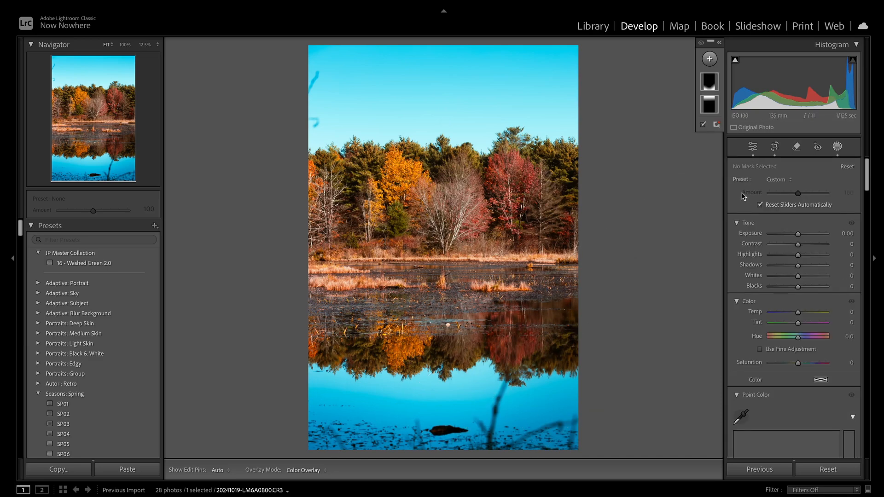
Add a wide radial gradient mask centred on the bare tree in the tree line and set its exposure to 0.37.
{"action": "key", "text": "shift+m"}
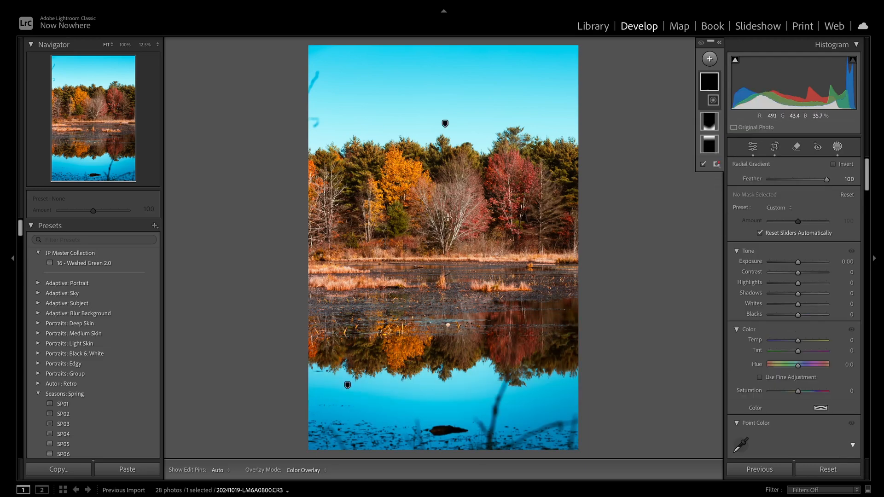
{"action": "mouse_move", "coordinate": [443, 215]}
{"action": "left_mouse_down"}
{"action": "mouse_move", "coordinate": [506, 276]}
{"action": "mouse_move", "coordinate": [541, 265]}
{"action": "left_mouse_up"}
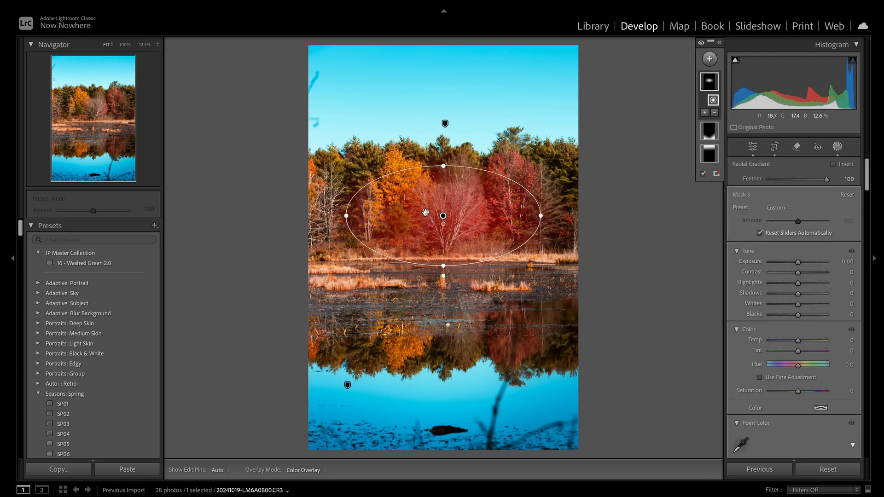
{"action": "left_click_drag", "start_coordinate": [798, 262], "coordinate": [801, 264]}
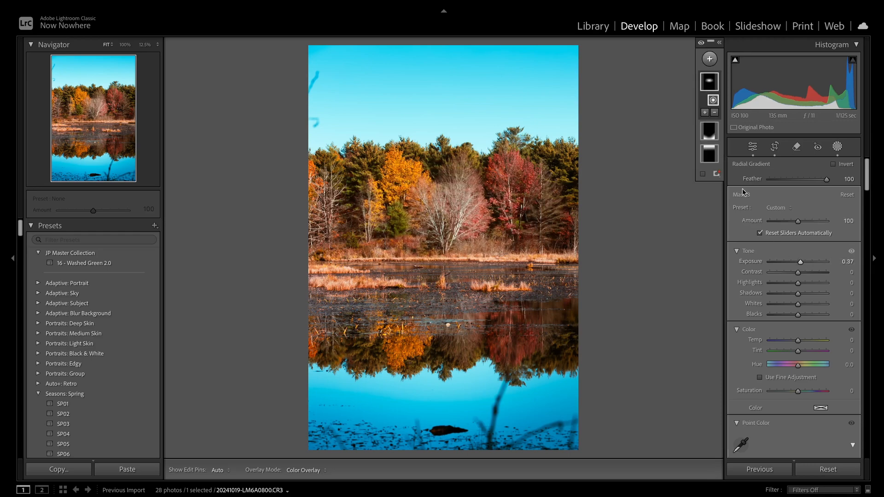
Add a brush mask and paint it over the central clump of marsh grass with Auto Mask on, size 8.3 and feather 100.
{"action": "left_click", "coordinate": [709, 59]}
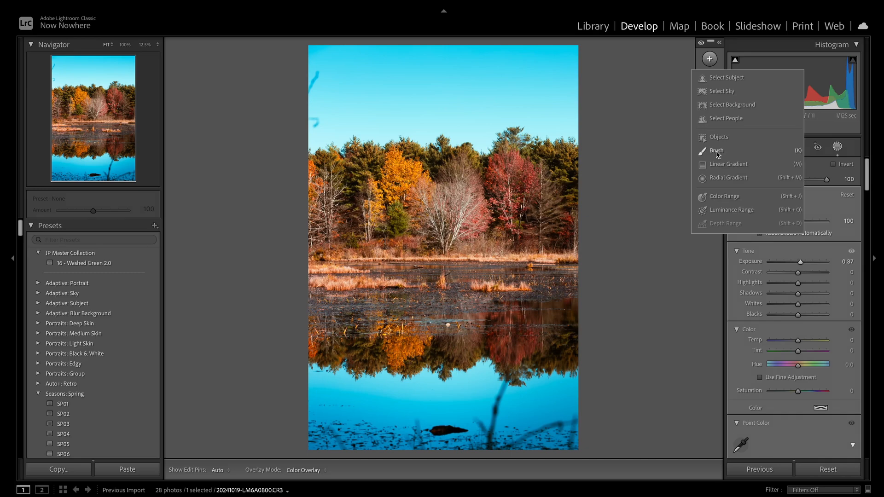
{"action": "left_click", "coordinate": [716, 151]}
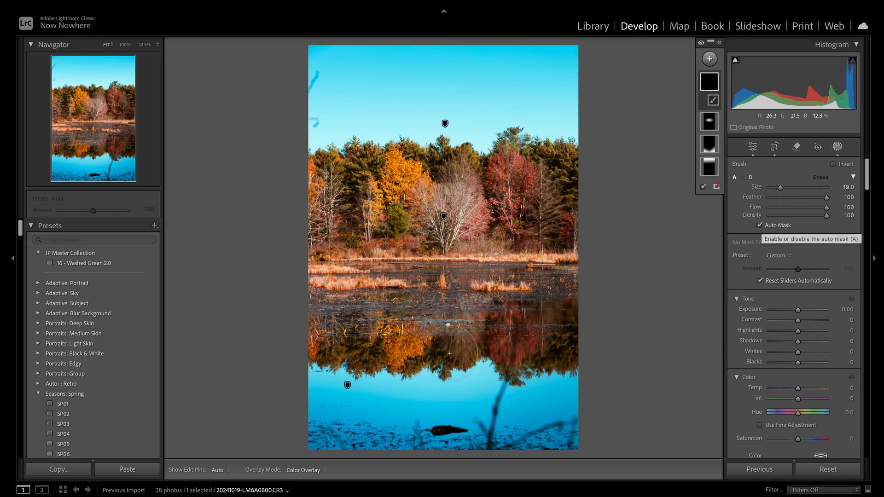
{"action": "key", "text": "z"}
{"action": "scroll", "coordinate": [450, 350], "scroll_direction": "up", "scroll_amount": 5}
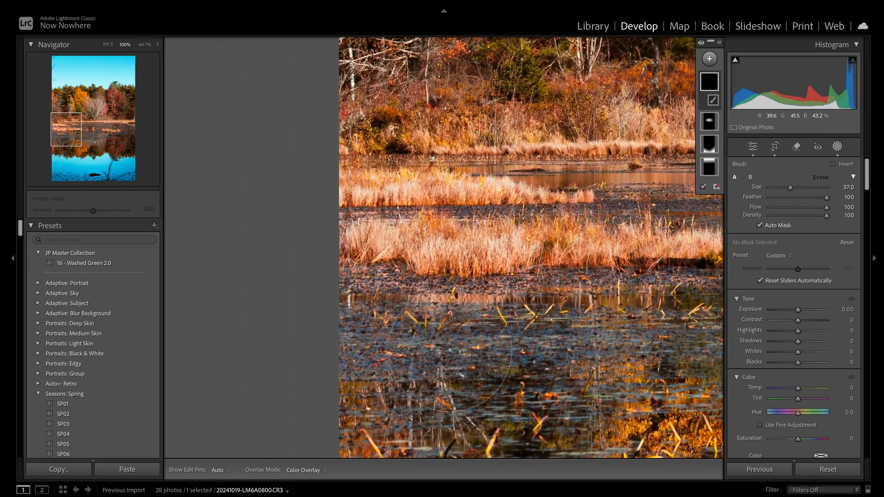
{"action": "left_click", "coordinate": [87, 128]}
{"action": "left_click_drag", "start_coordinate": [87, 128], "coordinate": [112, 131]}
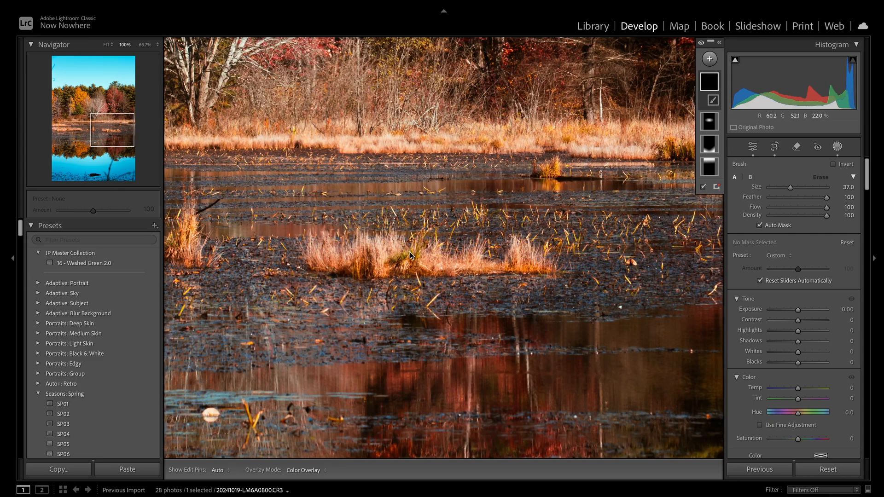
{"action": "left_click_drag", "start_coordinate": [790, 187], "coordinate": [774, 189]}
{"action": "left_click", "coordinate": [759, 226]}
{"action": "mouse_move", "coordinate": [520, 249]}
{"action": "left_mouse_down"}
{"action": "mouse_move", "coordinate": [540, 265]}
{"action": "mouse_move", "coordinate": [481, 264]}
{"action": "mouse_move", "coordinate": [464, 252]}
{"action": "mouse_move", "coordinate": [439, 266]}
{"action": "mouse_move", "coordinate": [419, 260]}
{"action": "mouse_move", "coordinate": [435, 247]}
{"action": "mouse_move", "coordinate": [395, 253]}
{"action": "mouse_move", "coordinate": [385, 244]}
{"action": "mouse_move", "coordinate": [371, 263]}
{"action": "mouse_move", "coordinate": [371, 251]}
{"action": "mouse_move", "coordinate": [351, 263]}
{"action": "mouse_move", "coordinate": [325, 243]}
{"action": "mouse_move", "coordinate": [320, 261]}
{"action": "left_mouse_up"}
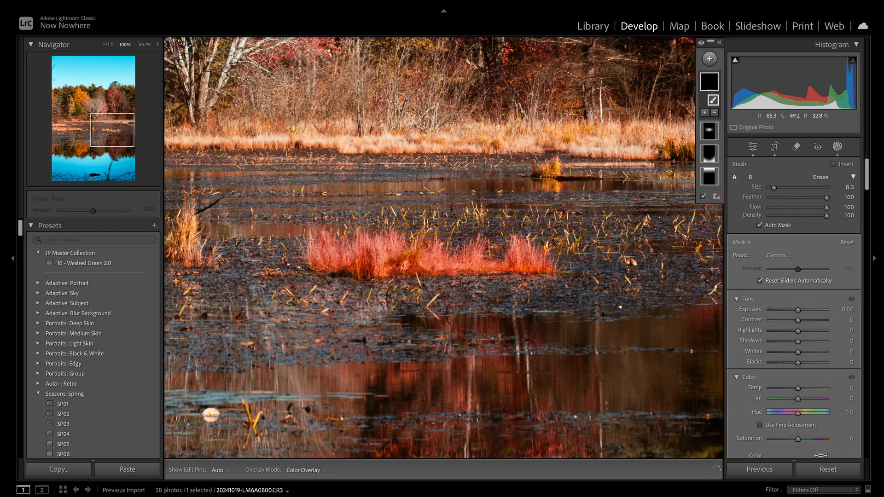
Try a small exposure change on the brush mask and a stroke over the grass clump with Auto Mask off, undoing both.
{"action": "mouse_move", "coordinate": [798, 310]}
{"action": "left_mouse_down"}
{"action": "mouse_move", "coordinate": [807, 316]}
{"action": "mouse_move", "coordinate": [783, 309]}
{"action": "mouse_move", "coordinate": [799, 312]}
{"action": "left_mouse_up"}
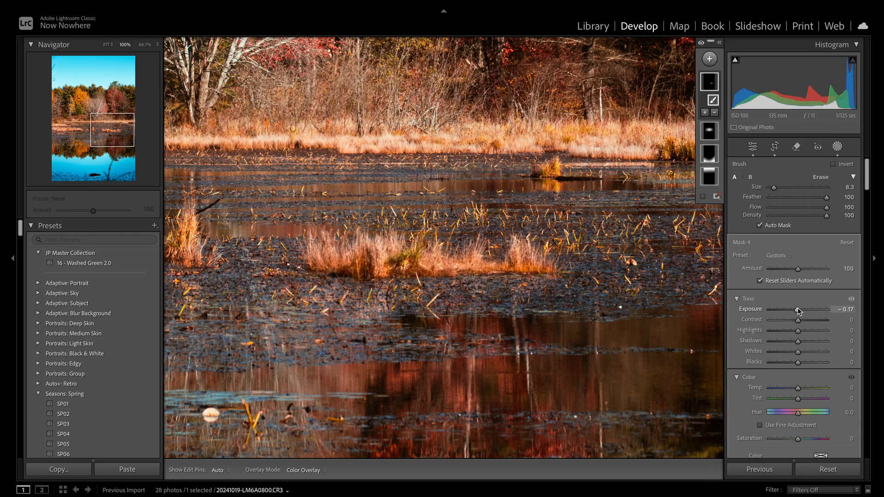
{"action": "key", "text": "ctrl+z"}
{"action": "left_click", "coordinate": [760, 225]}
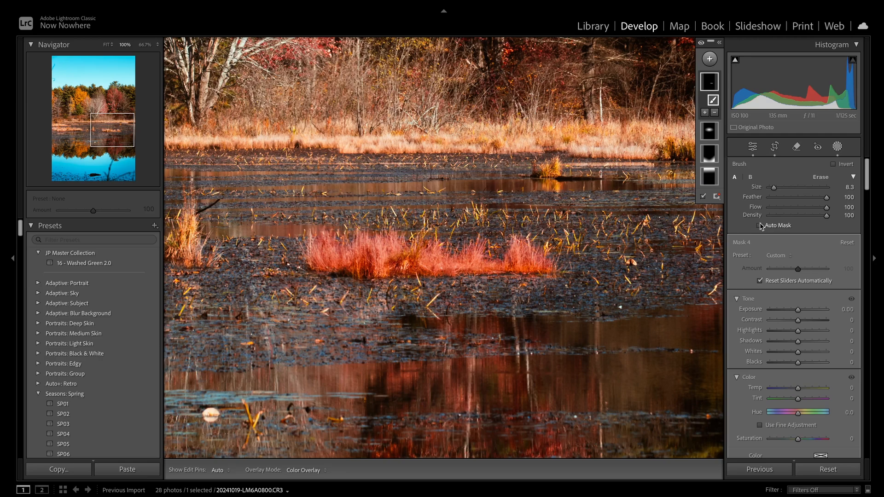
{"action": "key", "text": "h"}
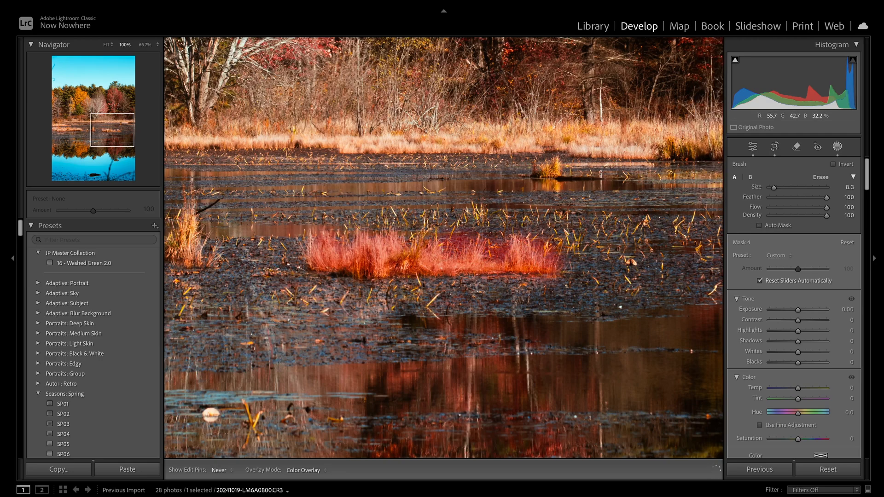
{"action": "key", "text": "h"}
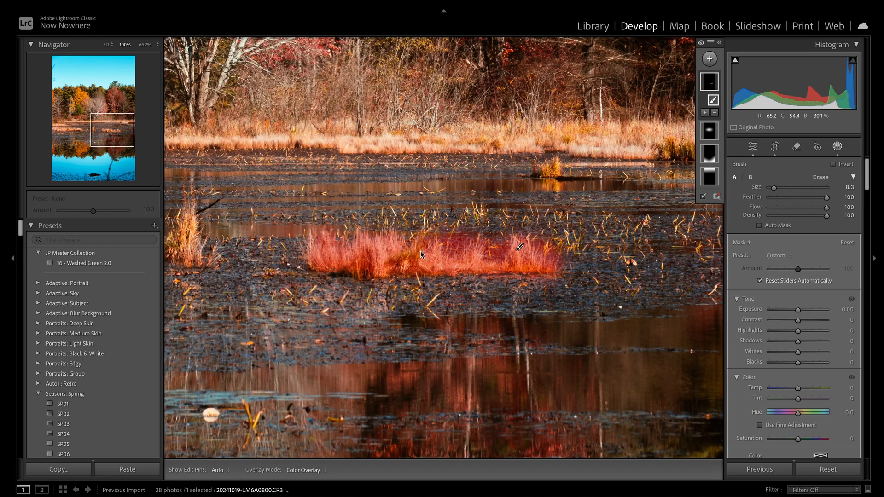
{"action": "key", "text": "ctrl+z"}
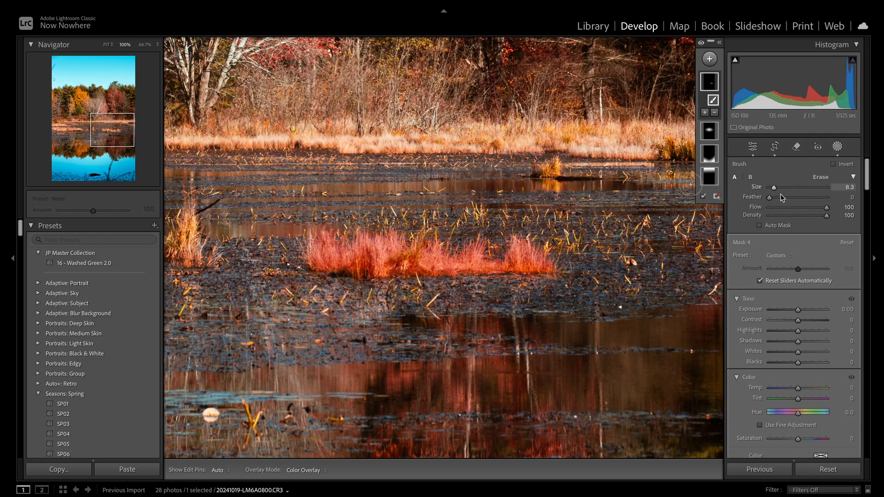
Set the brush mask's exposure to 4.00 and compare test strokes at feather 0 and feather 100 above the grass clump.
{"action": "left_click_drag", "start_coordinate": [798, 309], "coordinate": [829, 309]}
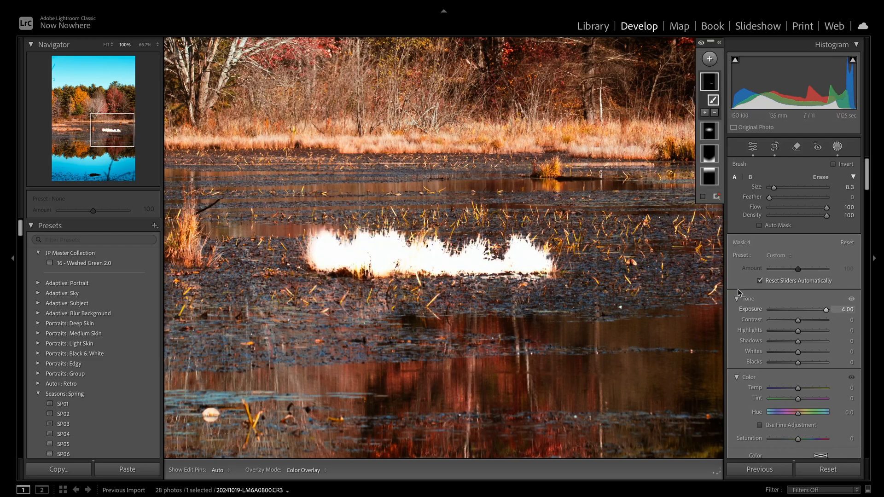
{"action": "mouse_move", "coordinate": [440, 195]}
{"action": "left_mouse_down"}
{"action": "mouse_move", "coordinate": [543, 194]}
{"action": "mouse_move", "coordinate": [506, 162]}
{"action": "mouse_move", "coordinate": [440, 174]}
{"action": "mouse_move", "coordinate": [361, 209]}
{"action": "mouse_move", "coordinate": [414, 248]}
{"action": "mouse_move", "coordinate": [457, 242]}
{"action": "left_mouse_up"}
{"action": "key", "text": "h"}
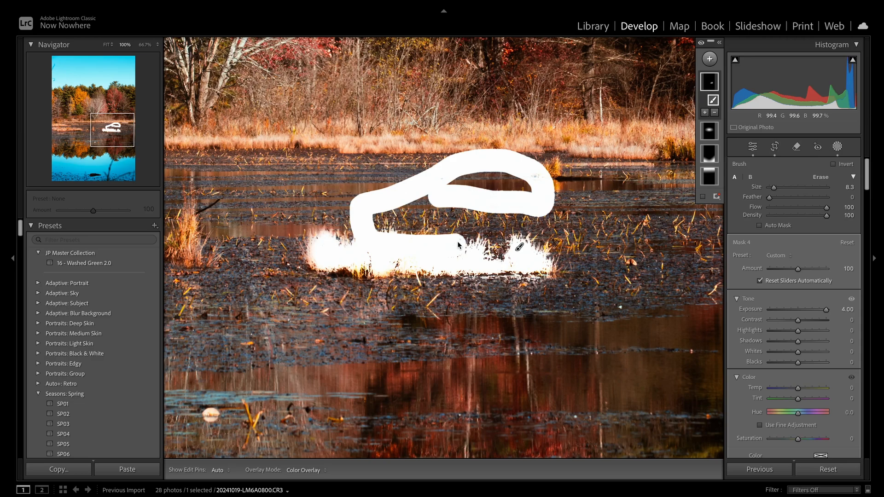
{"action": "key", "text": "ctrl+z"}
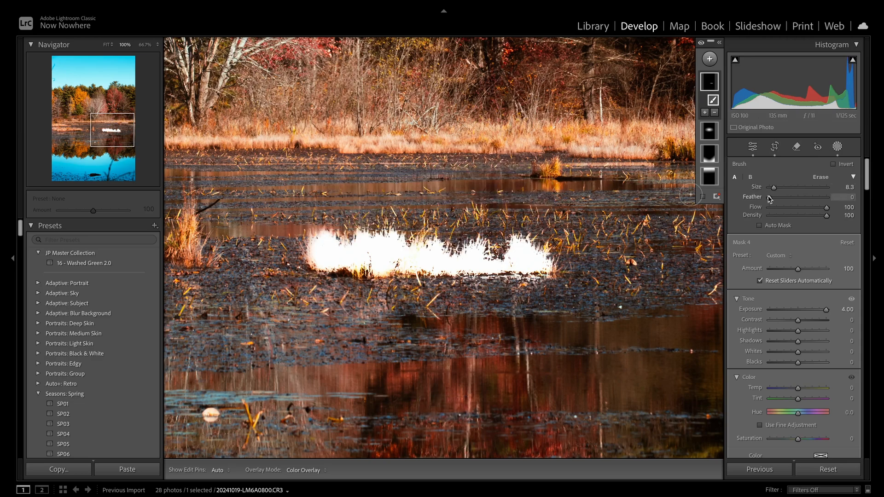
{"action": "left_click_drag", "start_coordinate": [824, 201], "coordinate": [830, 201]}
{"action": "mouse_move", "coordinate": [567, 221]}
{"action": "left_mouse_down"}
{"action": "mouse_move", "coordinate": [492, 195]}
{"action": "mouse_move", "coordinate": [414, 196]}
{"action": "left_mouse_up"}
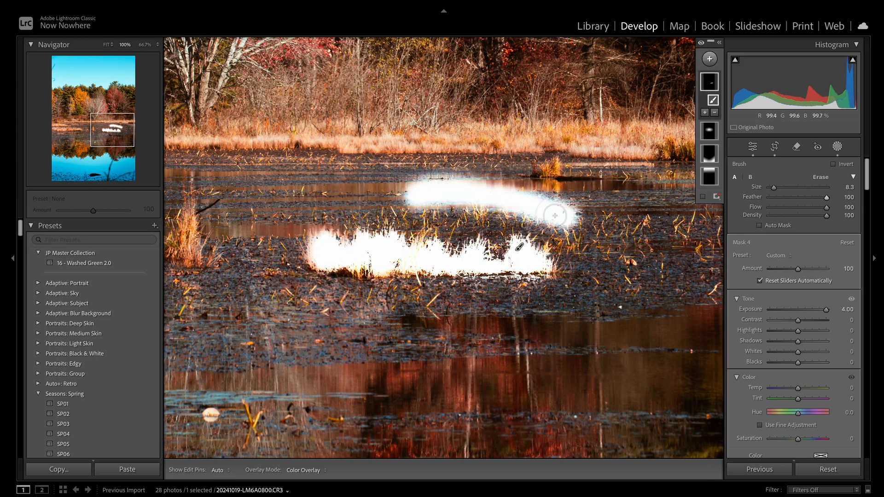
Start a new Color Range mask for the pond photo.
{"action": "left_click", "coordinate": [710, 58]}
{"action": "left_click", "coordinate": [727, 197]}
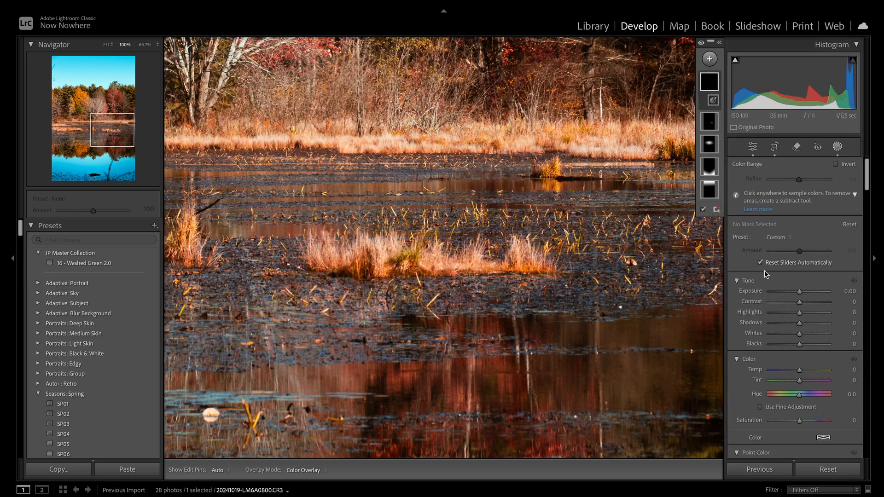
{"action": "key", "text": "super+minus"}
{"action": "key", "text": "super+minus"}
{"action": "key", "text": "super+minus"}
{"action": "key", "text": "super+minus"}
{"action": "key", "text": "super+minus"}
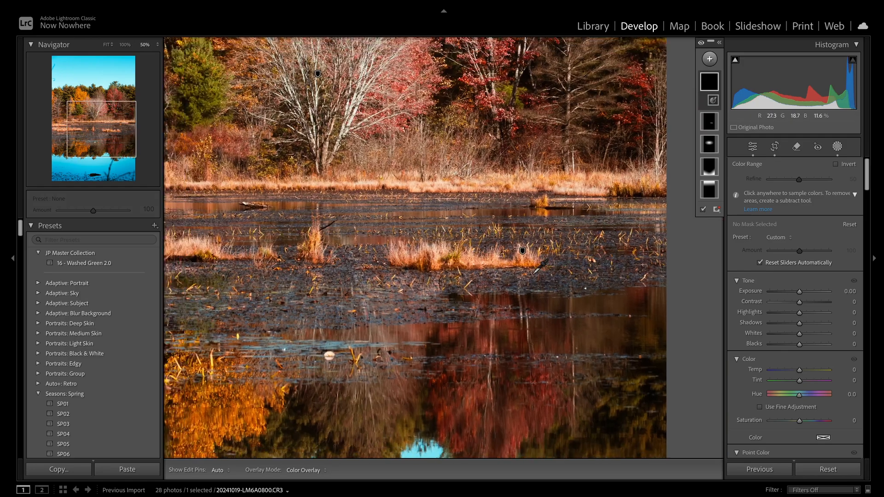
{"action": "key", "text": "super+equal"}
{"action": "key", "text": "super+equal"}
{"action": "key", "text": "super+equal"}
{"action": "left_click", "coordinate": [714, 55]}
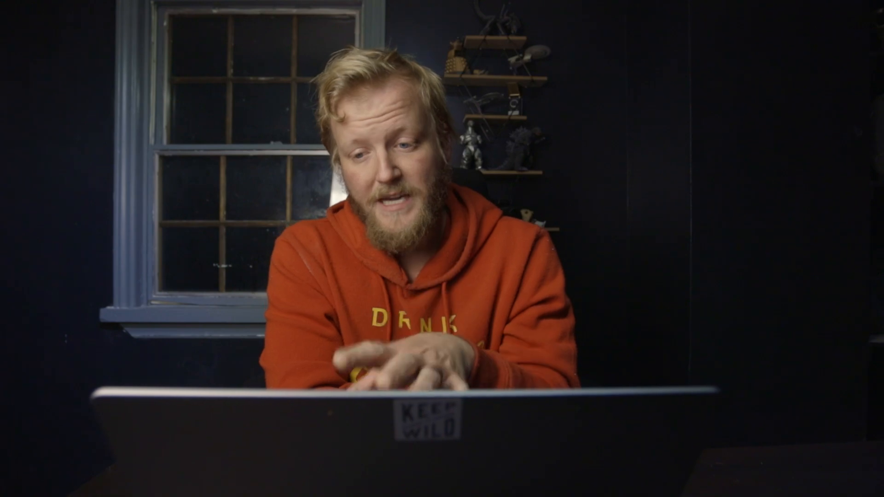